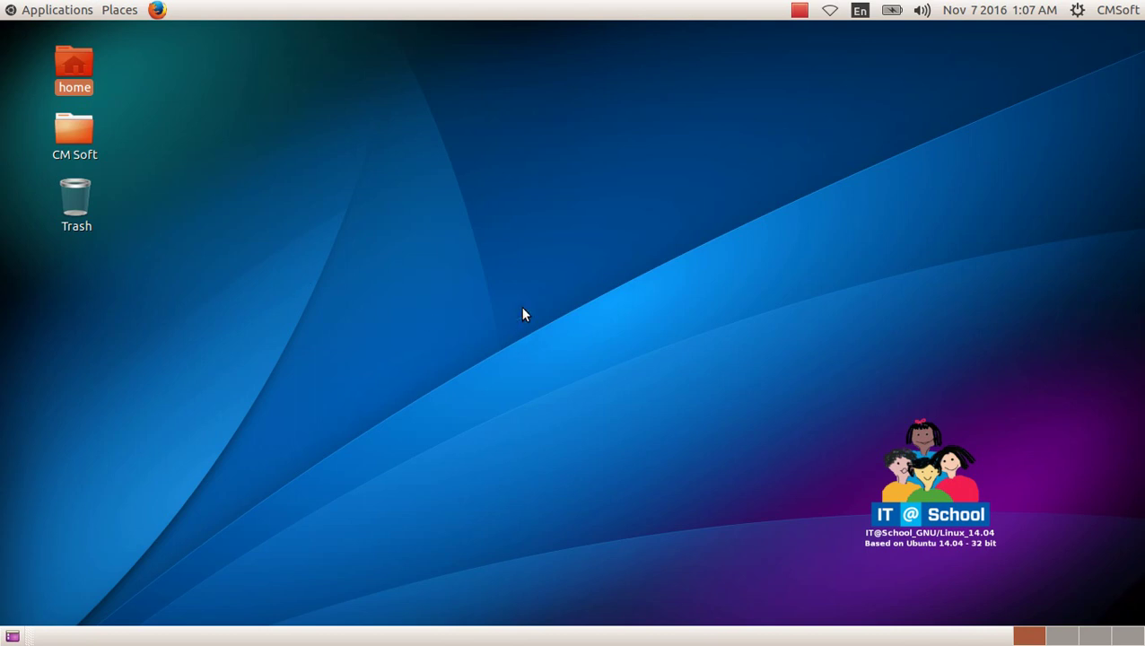
# Capture the whole desktop with Print Screen and name the file 'screen.png'.
pyautogui.click(723, 342)
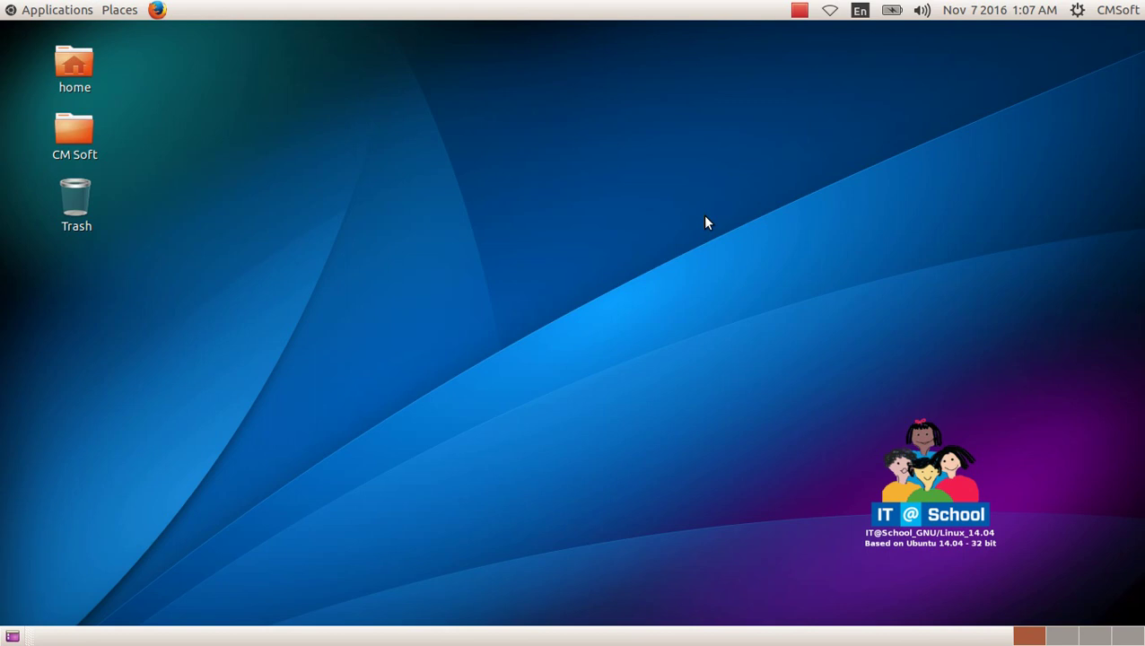
pyautogui.press('Print')
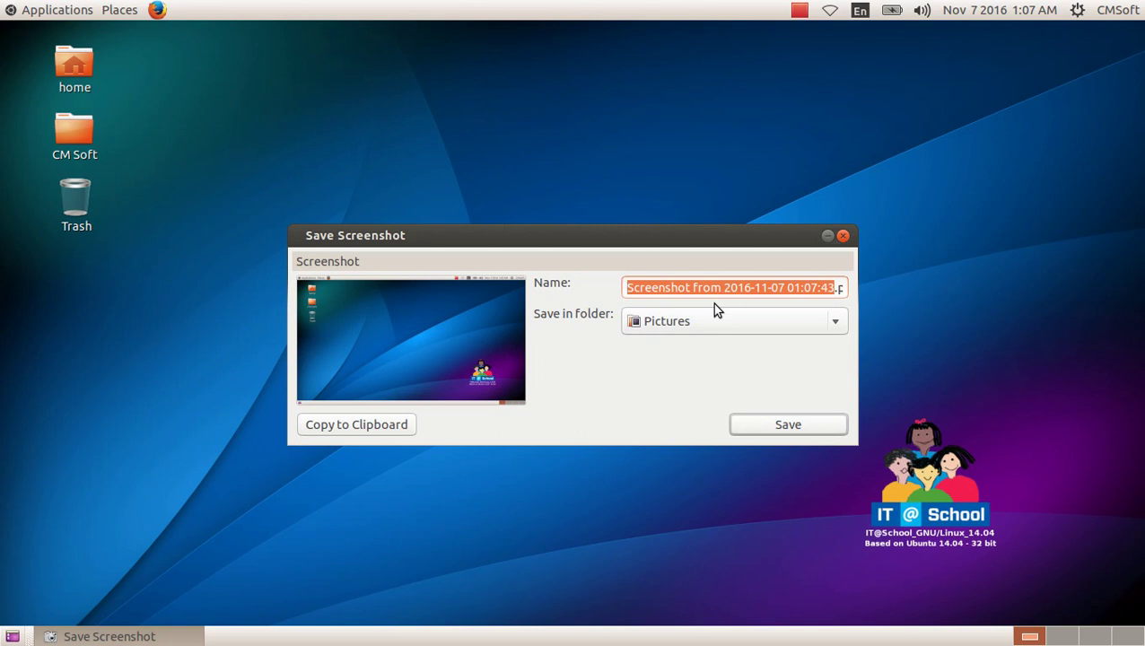
pyautogui.write('screen.png')
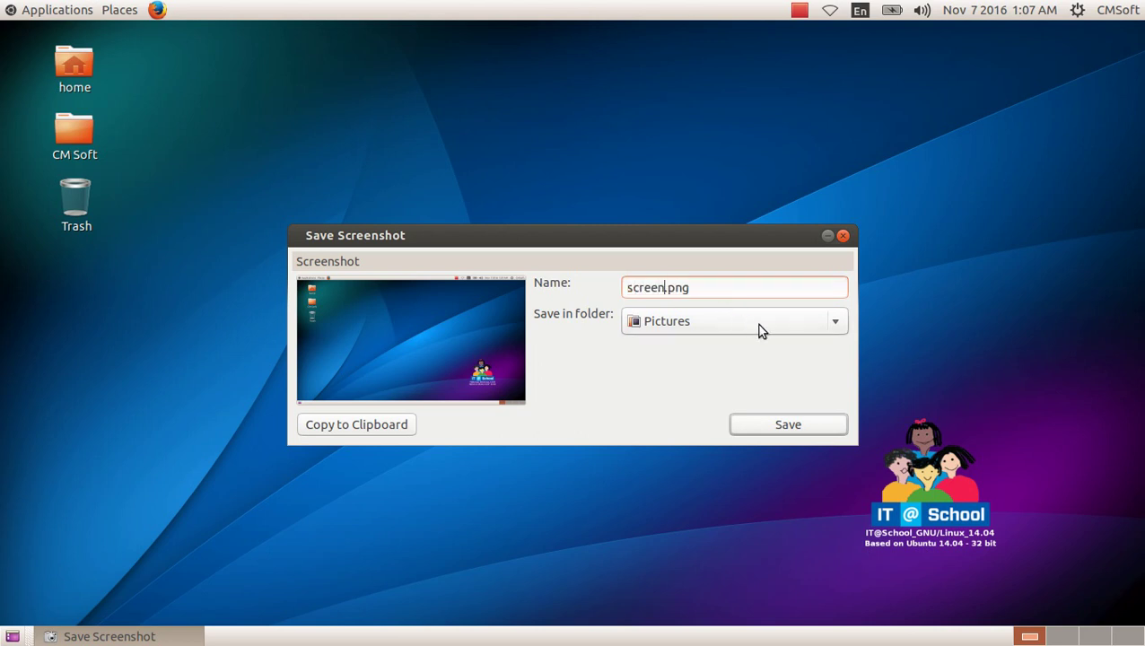
pyautogui.click(756, 322)
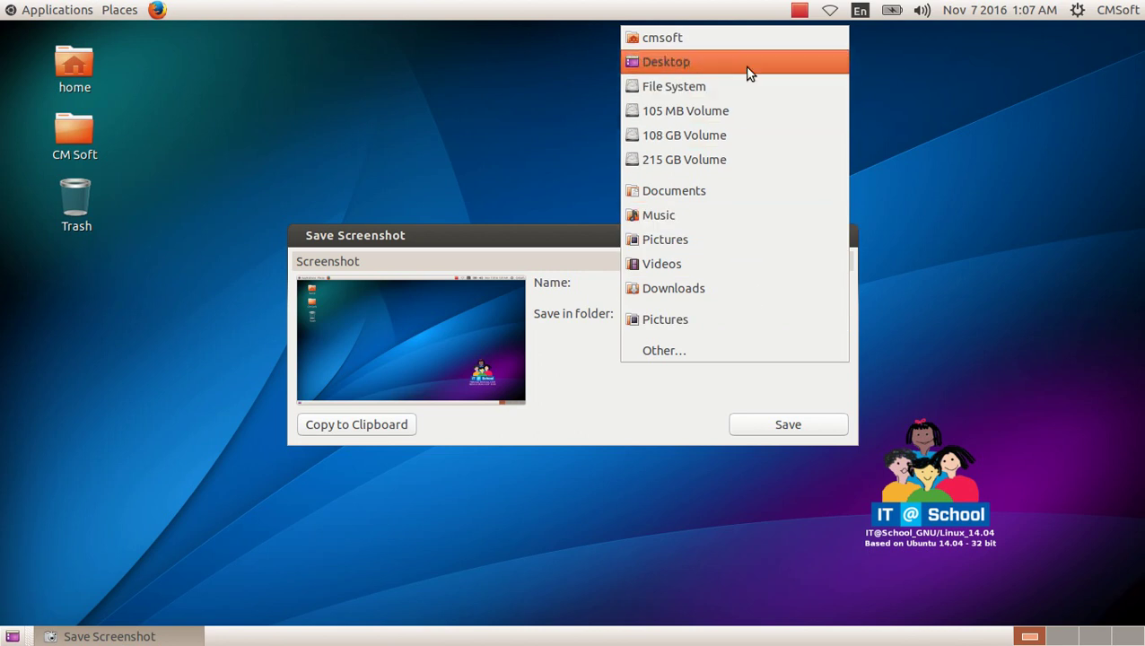
pyautogui.click(744, 42)
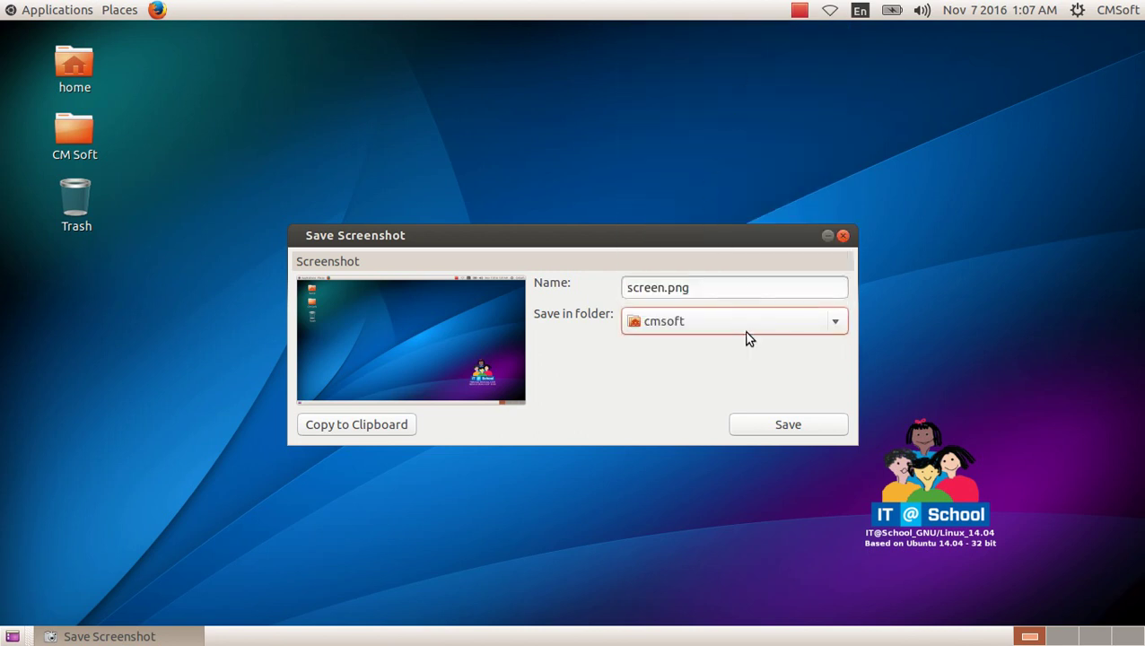
# Save screen.png into the Students_Works_8/8A/Hiba/Images folder.
pyautogui.click(838, 325)
pyautogui.click(749, 610)
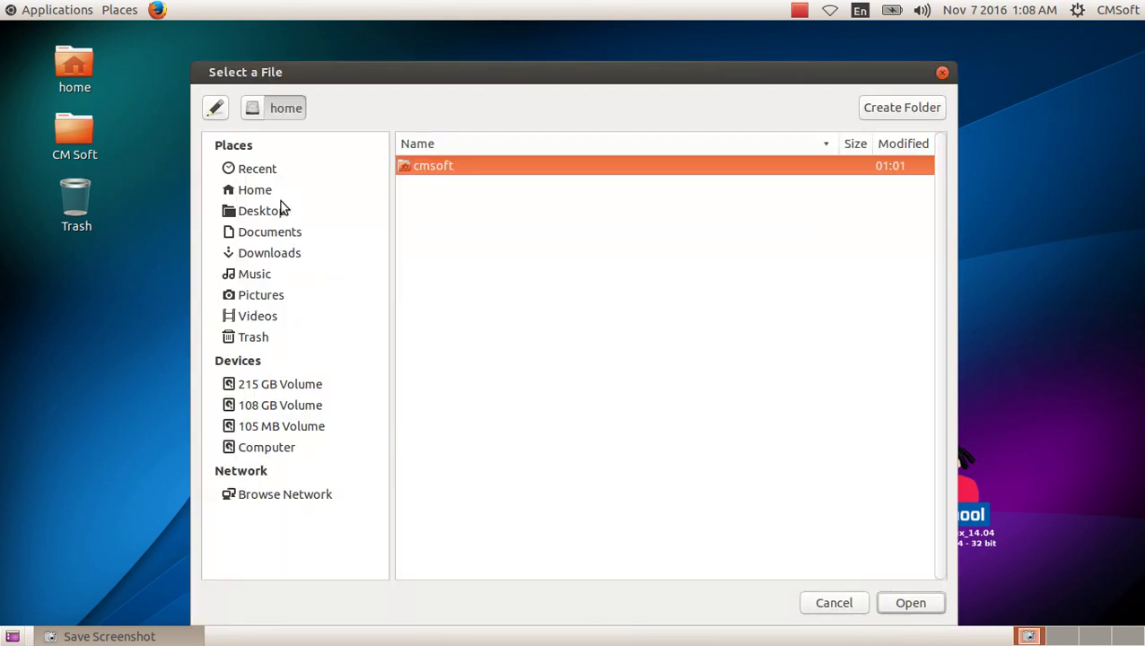
pyautogui.click(285, 189)
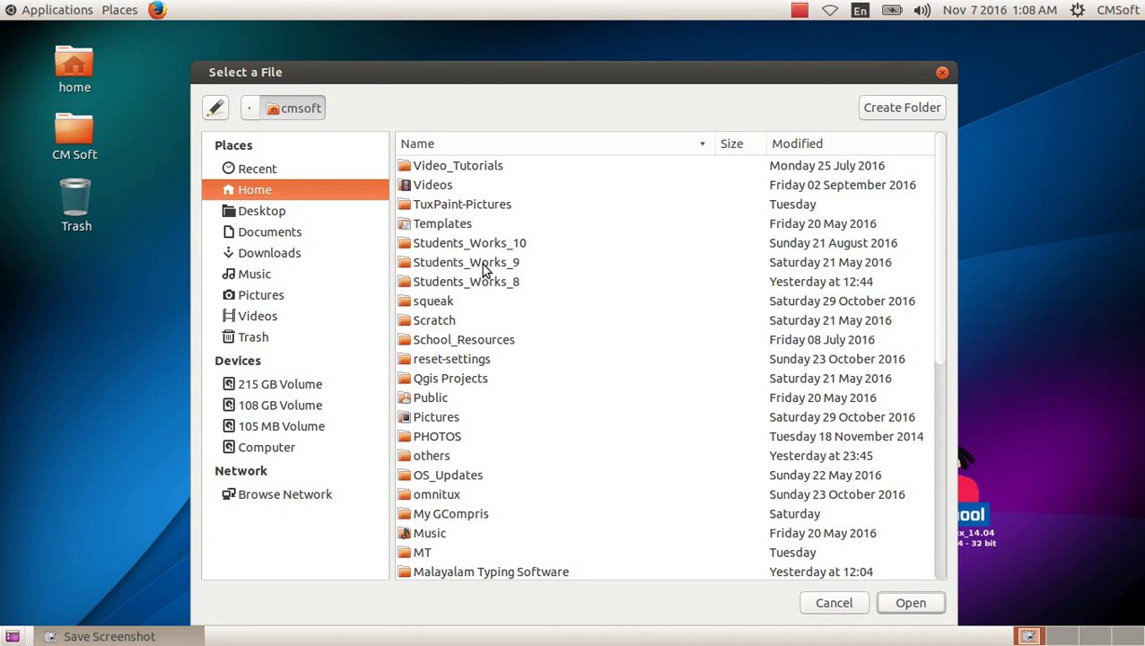
pyautogui.doubleClick(504, 279)
pyautogui.doubleClick(449, 168)
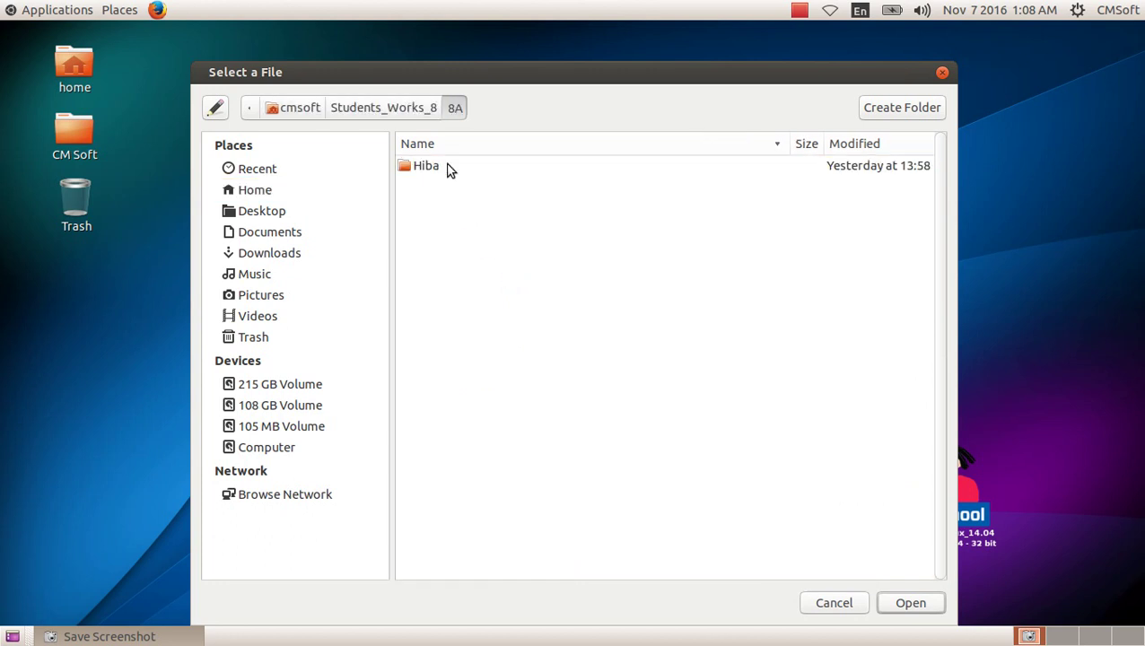
pyautogui.doubleClick(447, 171)
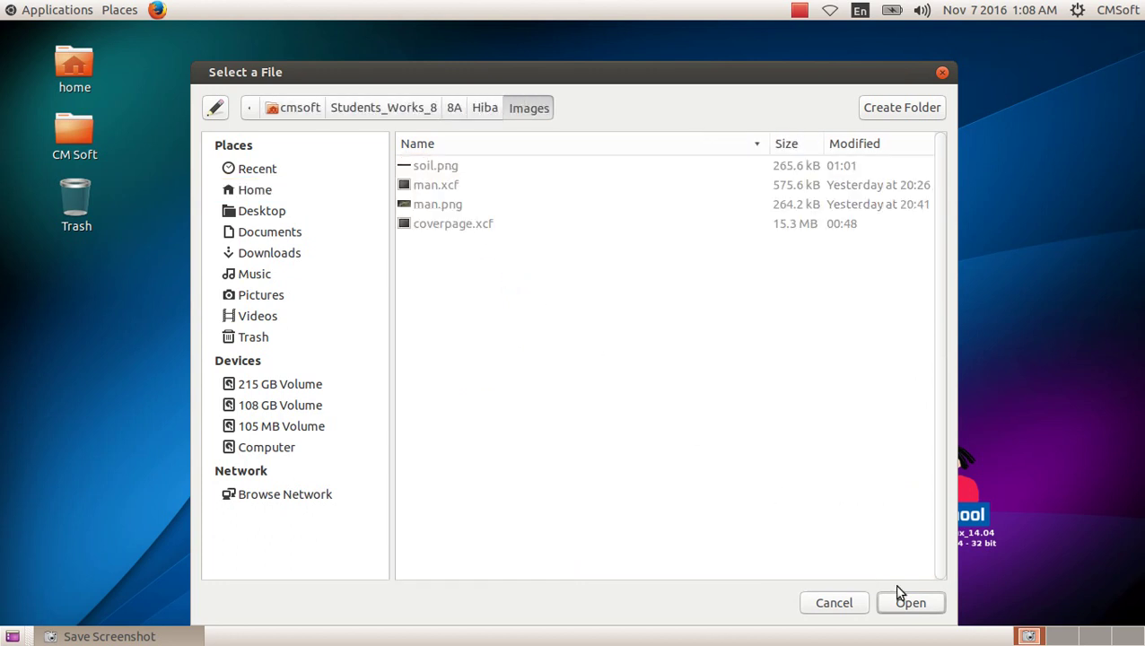
pyautogui.click(909, 605)
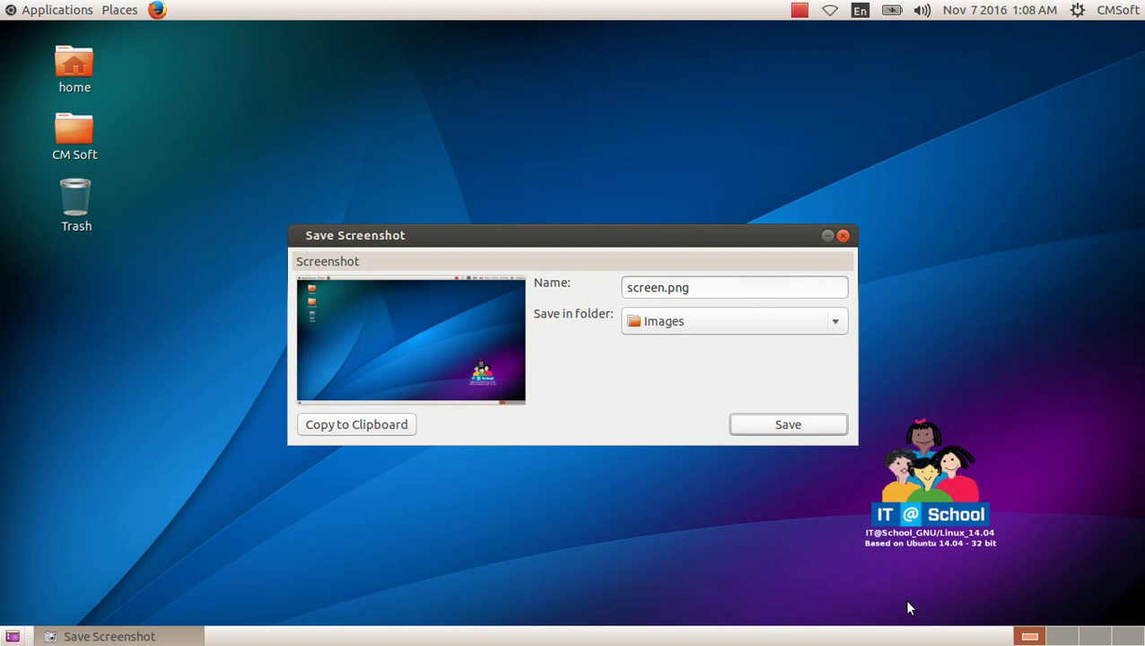
pyautogui.click(809, 417)
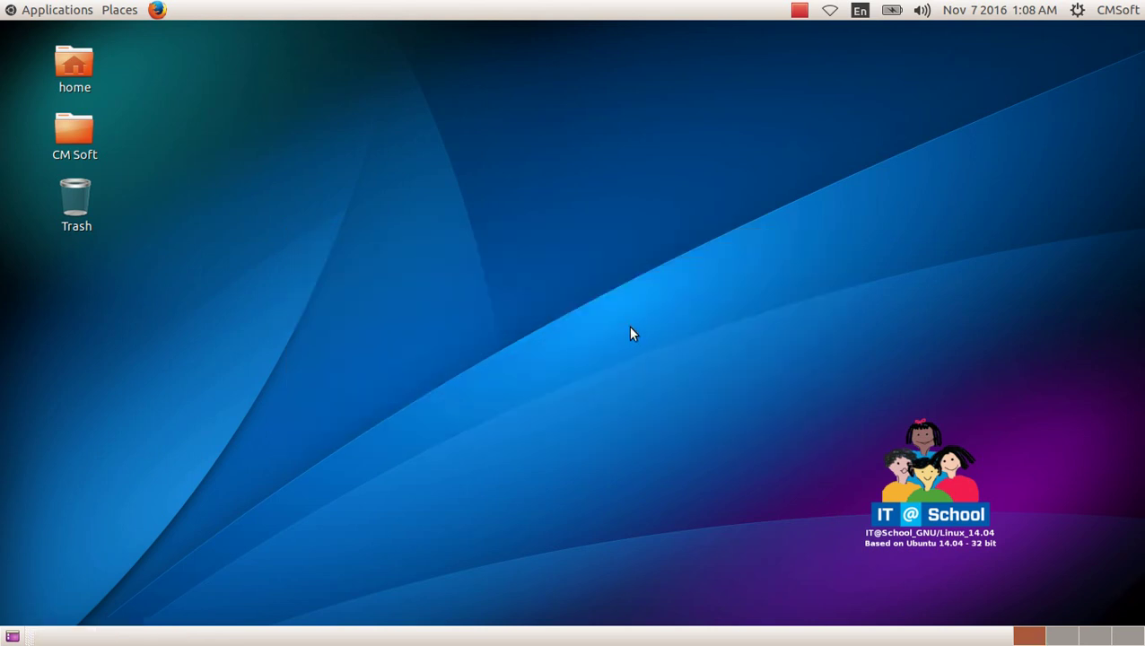
# Open the Home folder from its desktop icon, close it, and open the Applications menu.
pyautogui.doubleClick(74, 67)
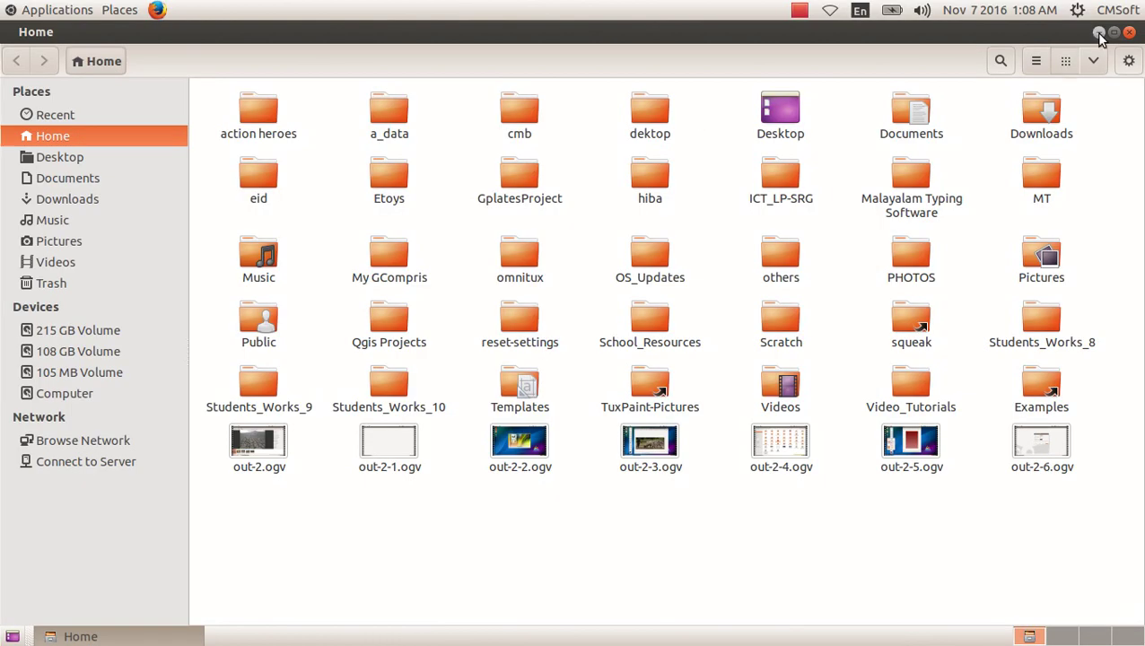
pyautogui.click(1129, 34)
pyautogui.click(79, 11)
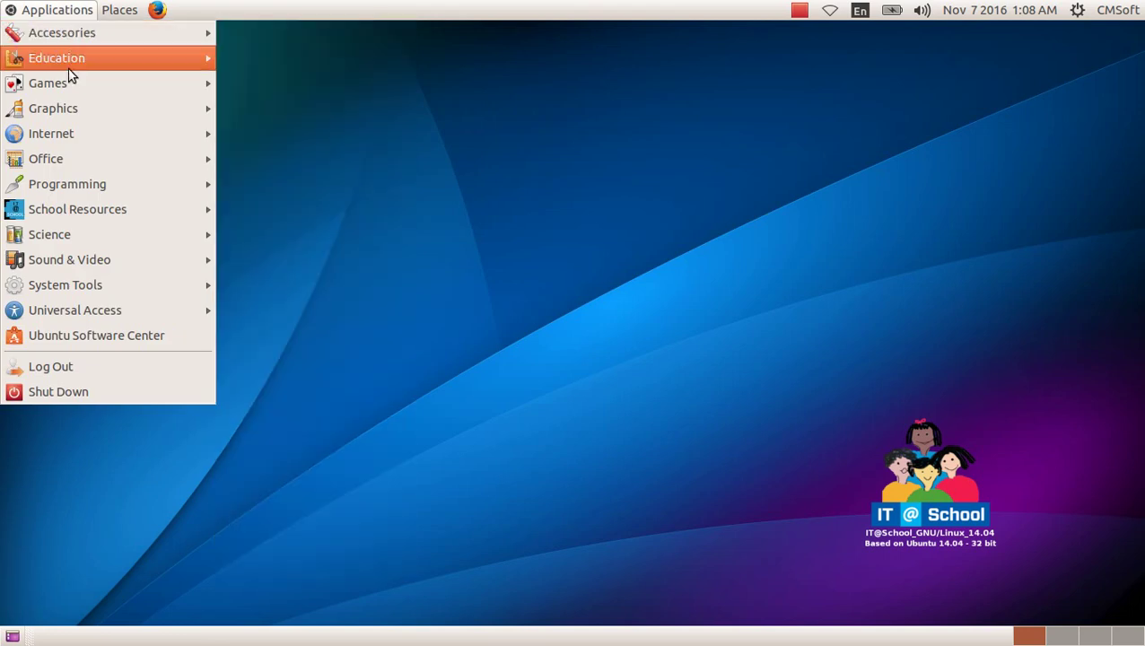
pyautogui.moveTo(53, 108)
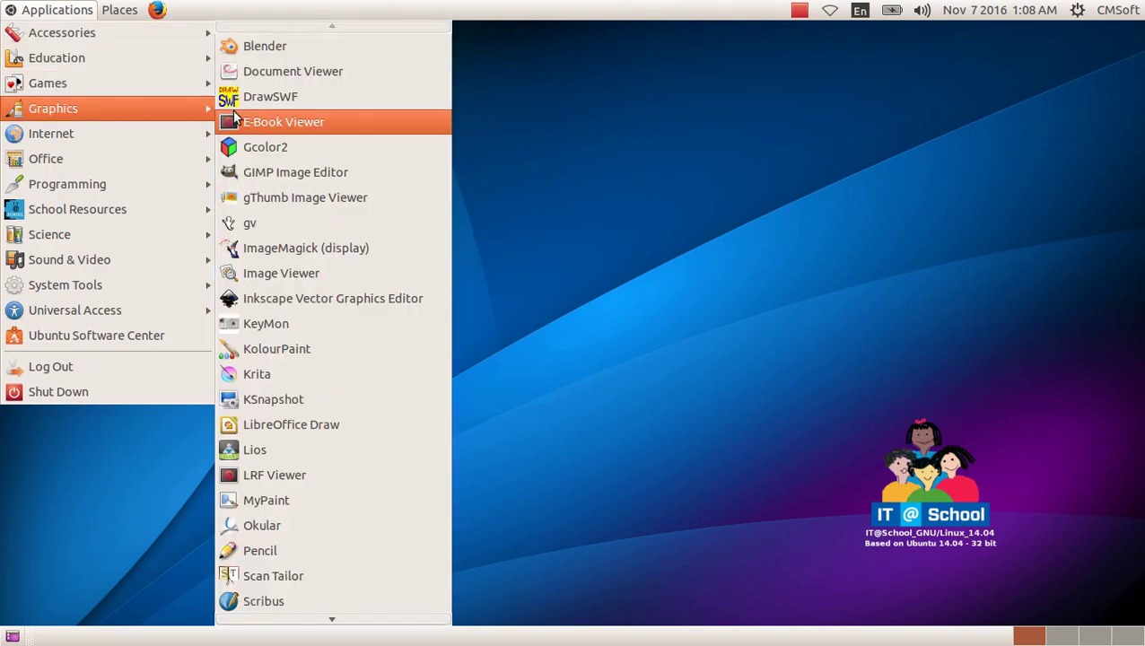
# Launch GIMP in a centred, unmaximized window and start a new 640 × 400 px image.
pyautogui.click(319, 173)
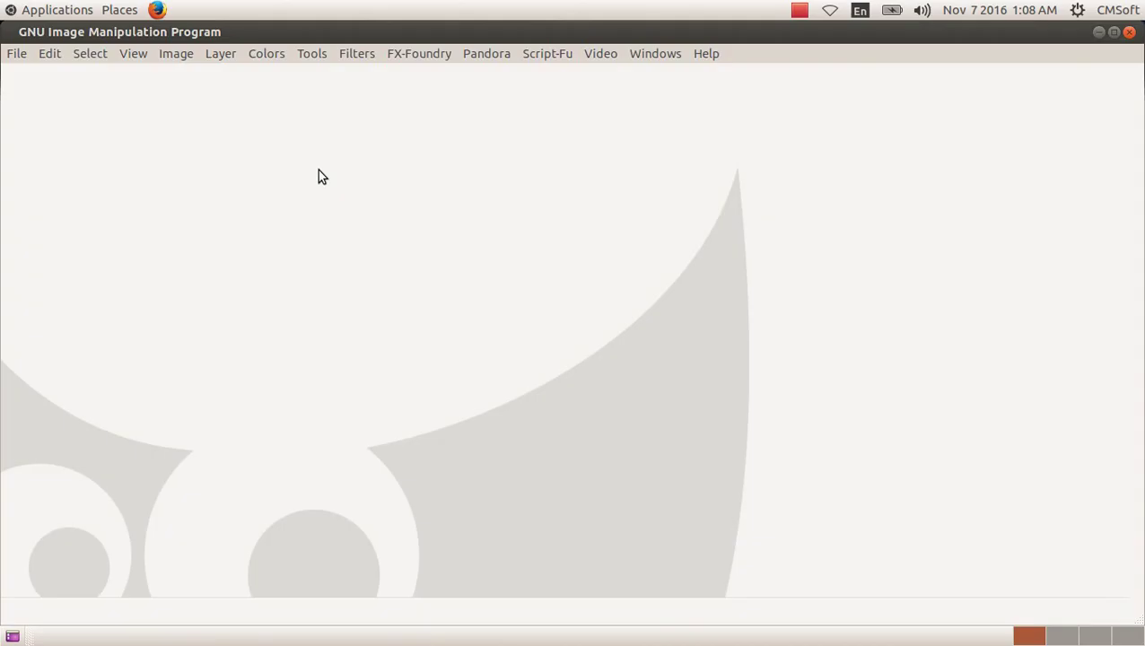
pyautogui.click(1114, 34)
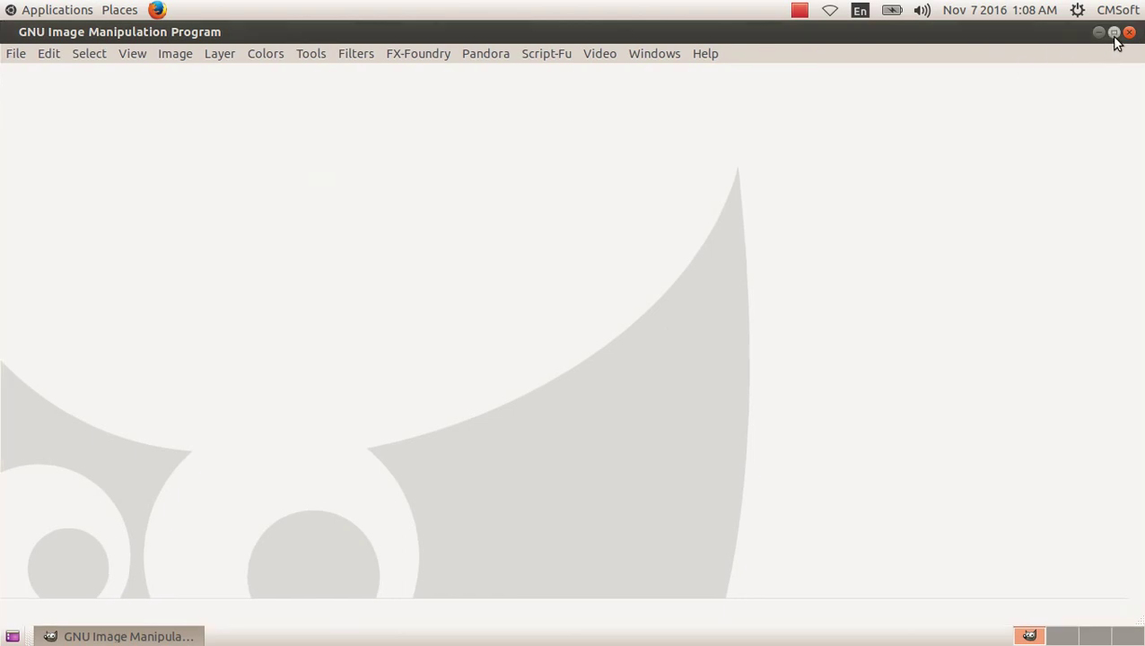
pyautogui.click(1113, 33)
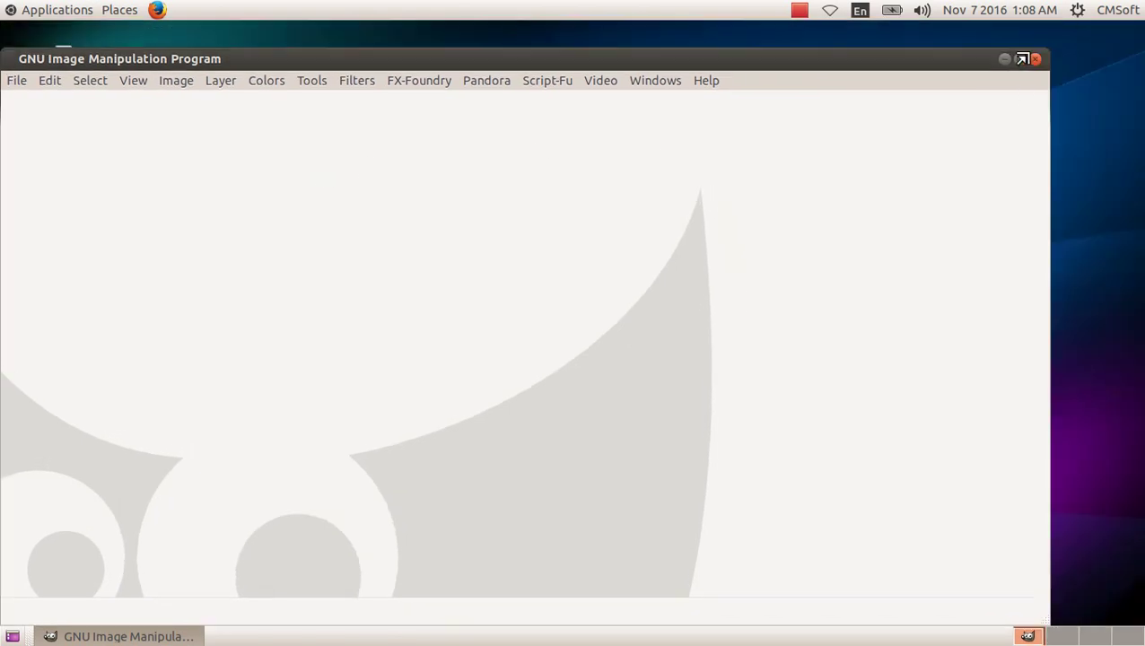
pyautogui.moveTo(593, 99); pyautogui.dragTo(856, 51)
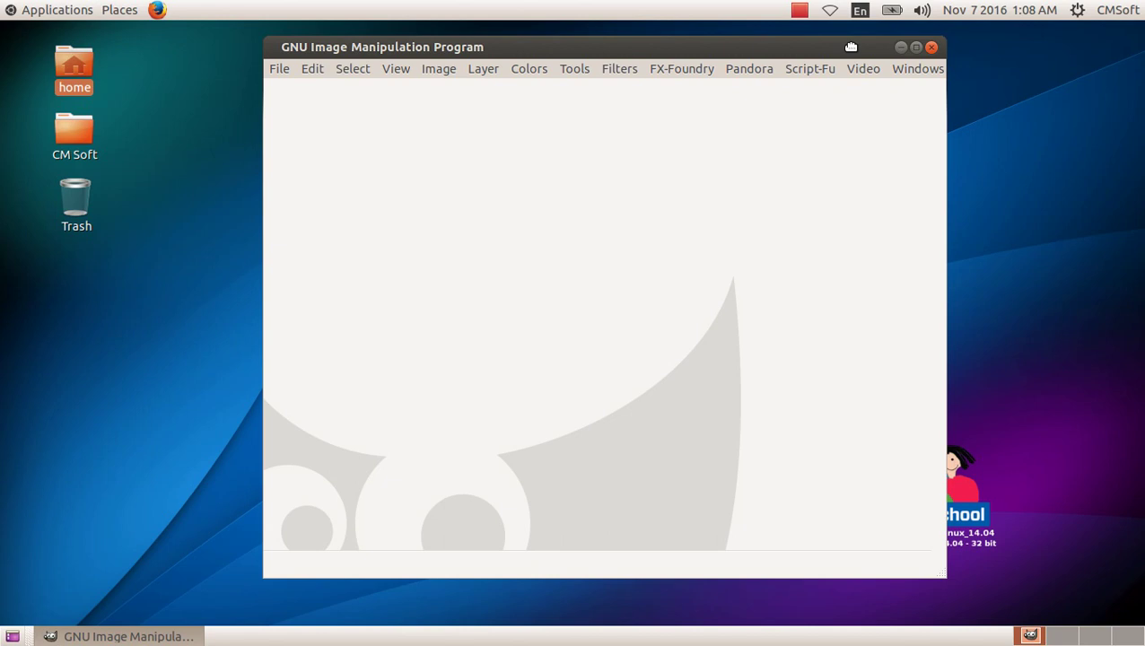
pyautogui.click(272, 74)
pyautogui.moveTo(329, 56)
pyautogui.mouseDown()
pyautogui.moveTo(320, 94)
pyautogui.moveTo(336, 208)
pyautogui.mouseUp()
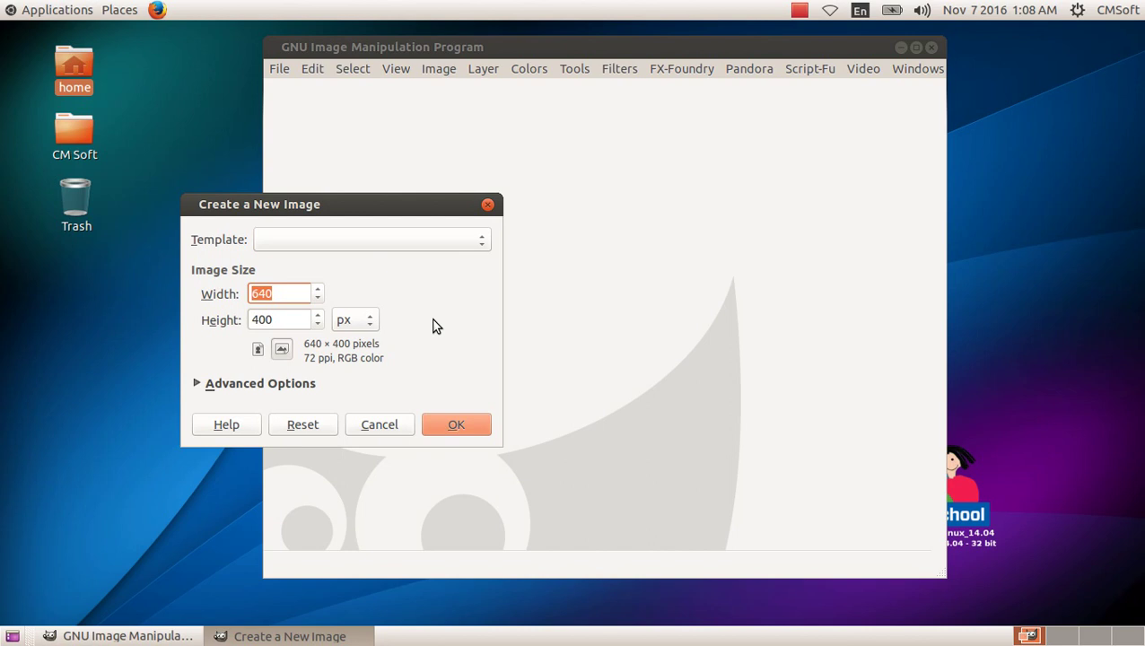
# Capture the GIMP new-image dialog and save it as newimage.png in Students_Works_8/8A/Hiba/Images.
pyautogui.press('alt+Print')
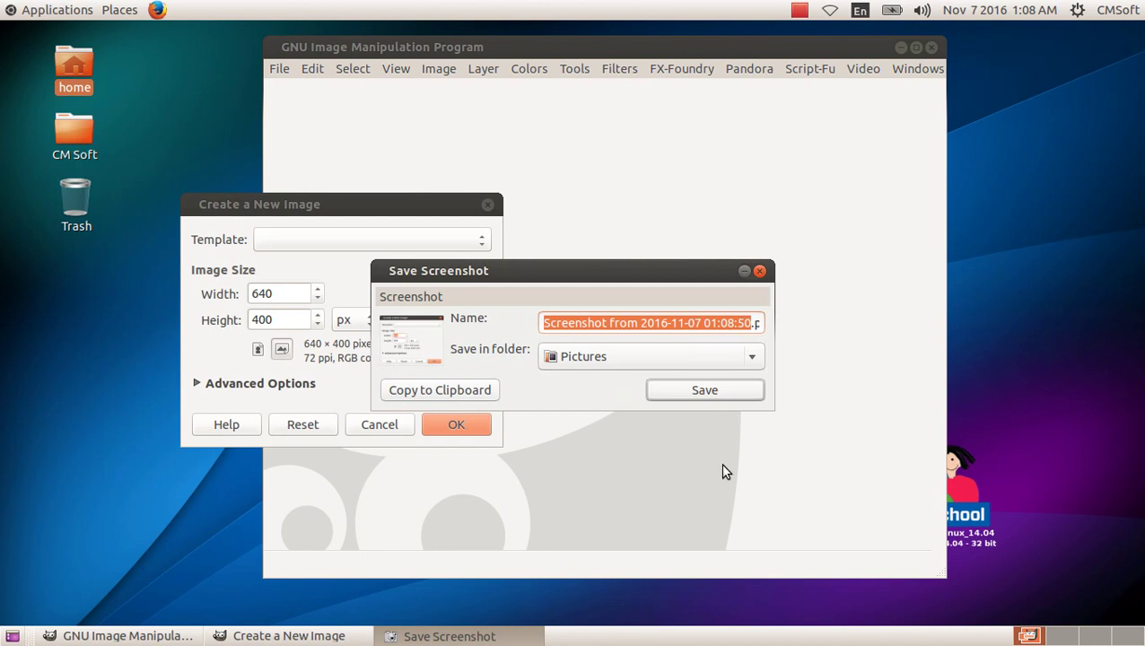
pyautogui.write('newi')
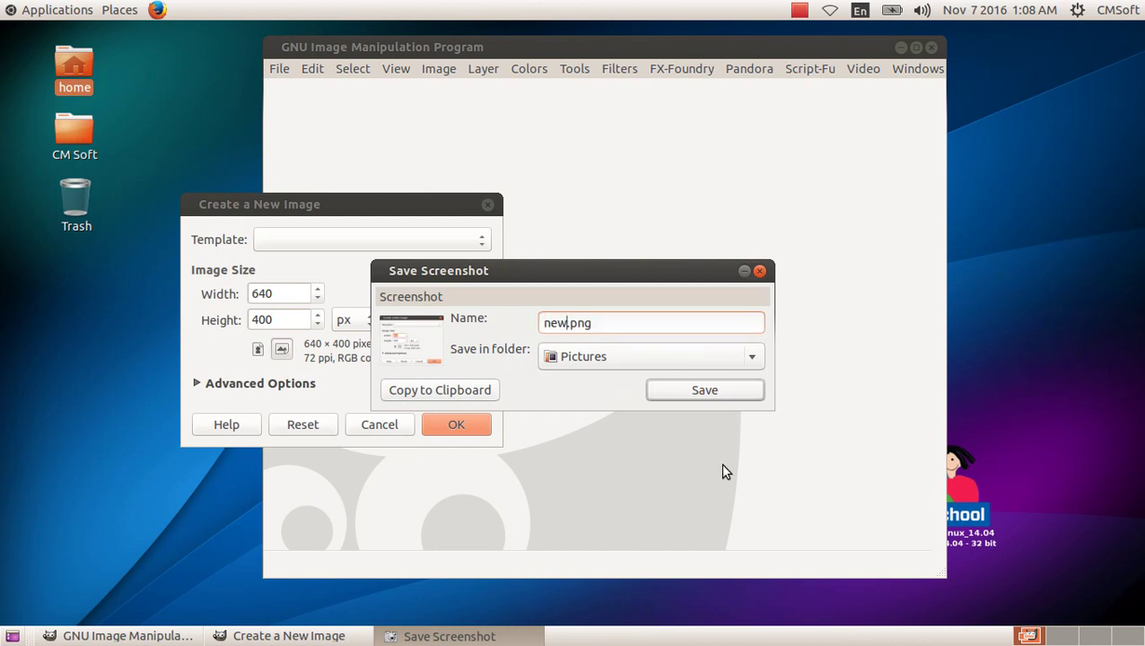
pyautogui.write('mage')
pyautogui.click(721, 361)
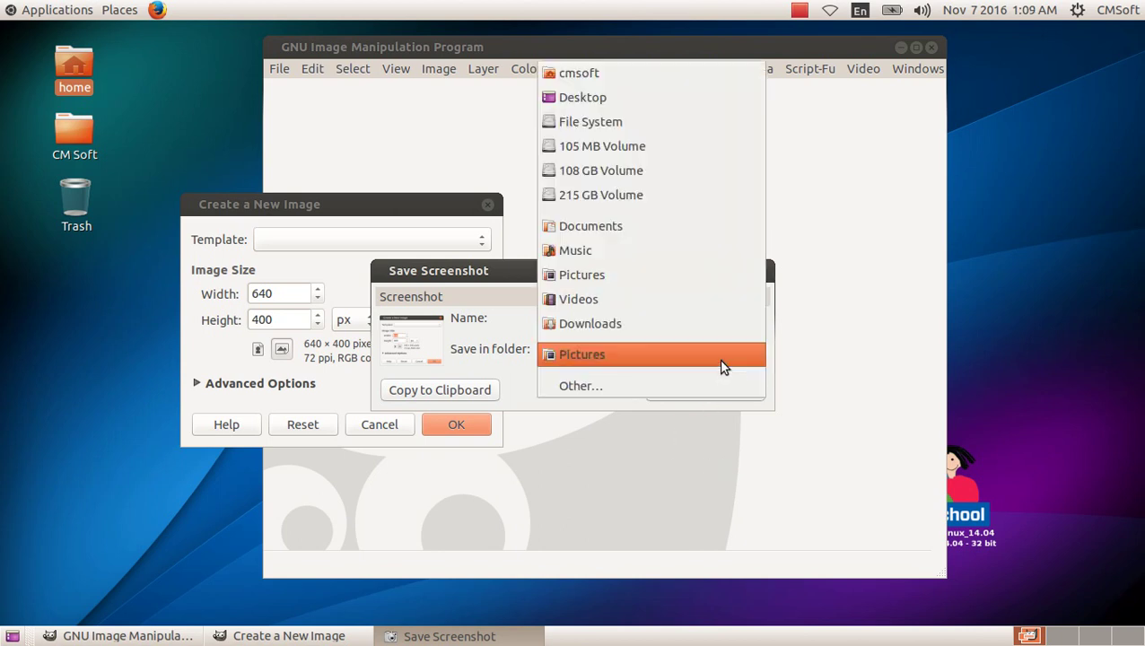
pyautogui.click(703, 386)
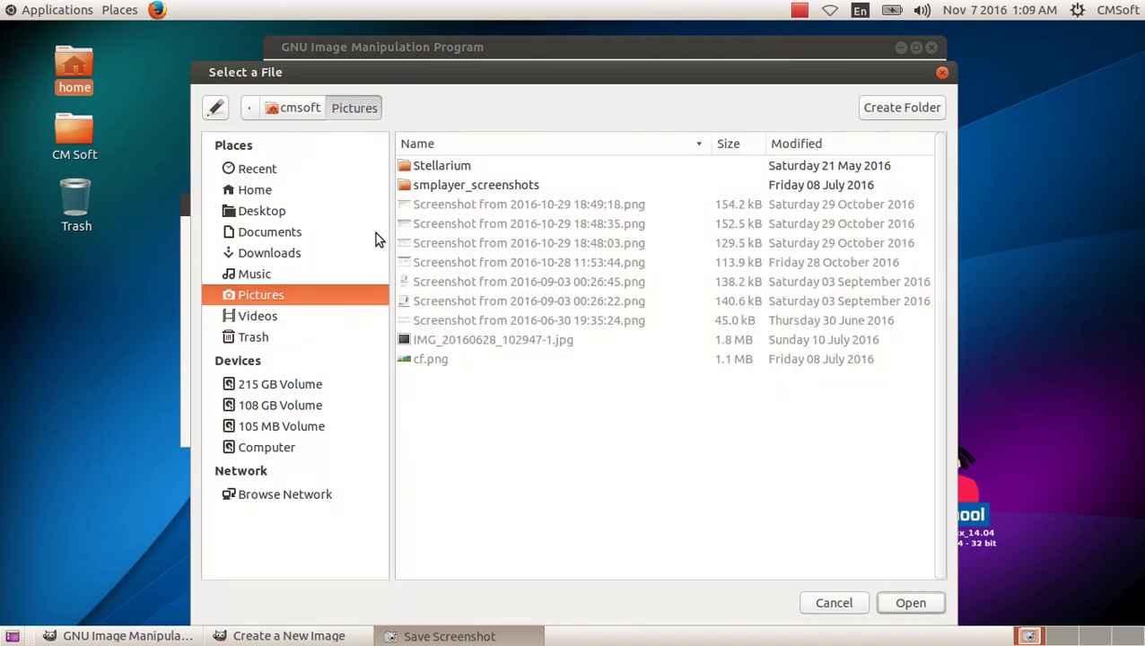
pyautogui.click(306, 189)
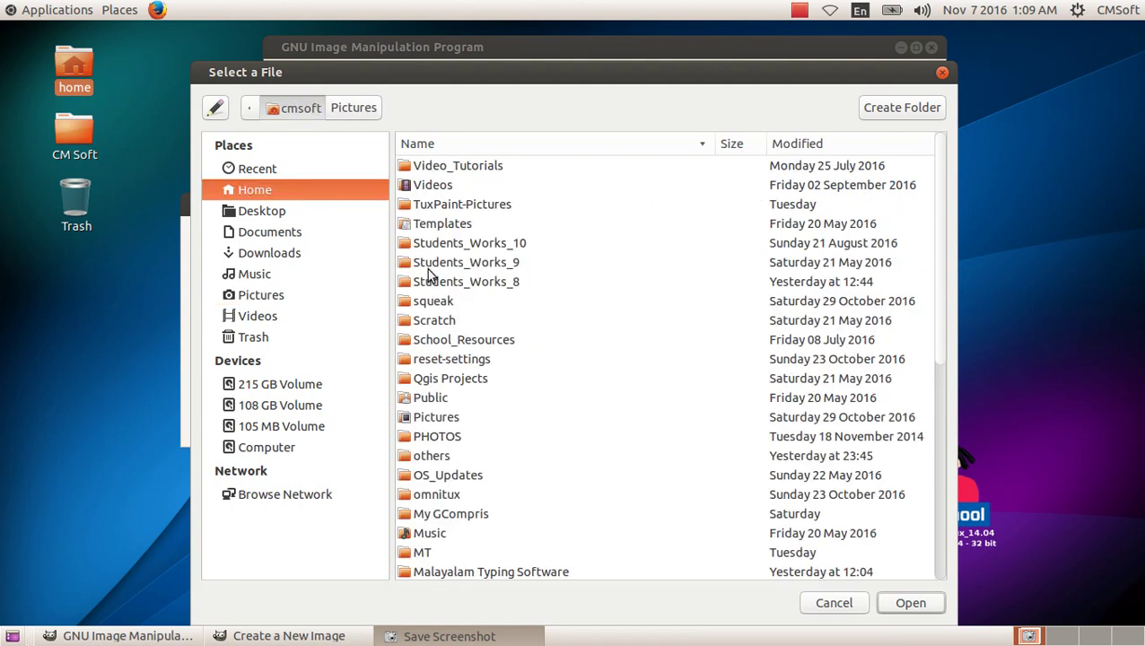
pyautogui.doubleClick(504, 283)
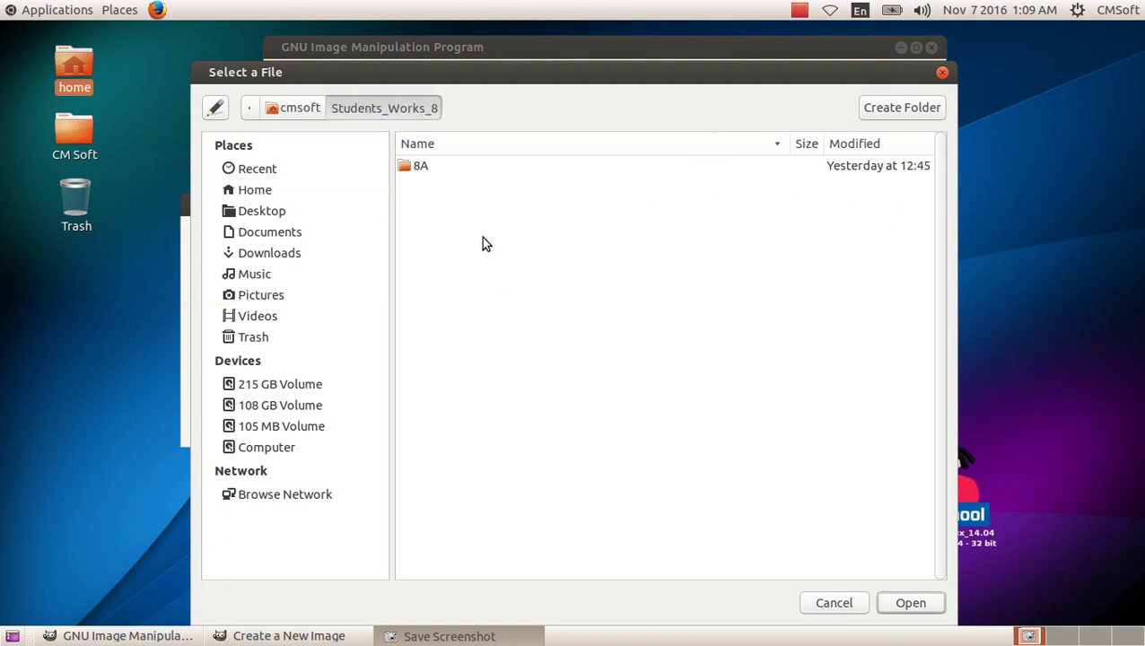
pyautogui.doubleClick(451, 170)
pyautogui.doubleClick(451, 167)
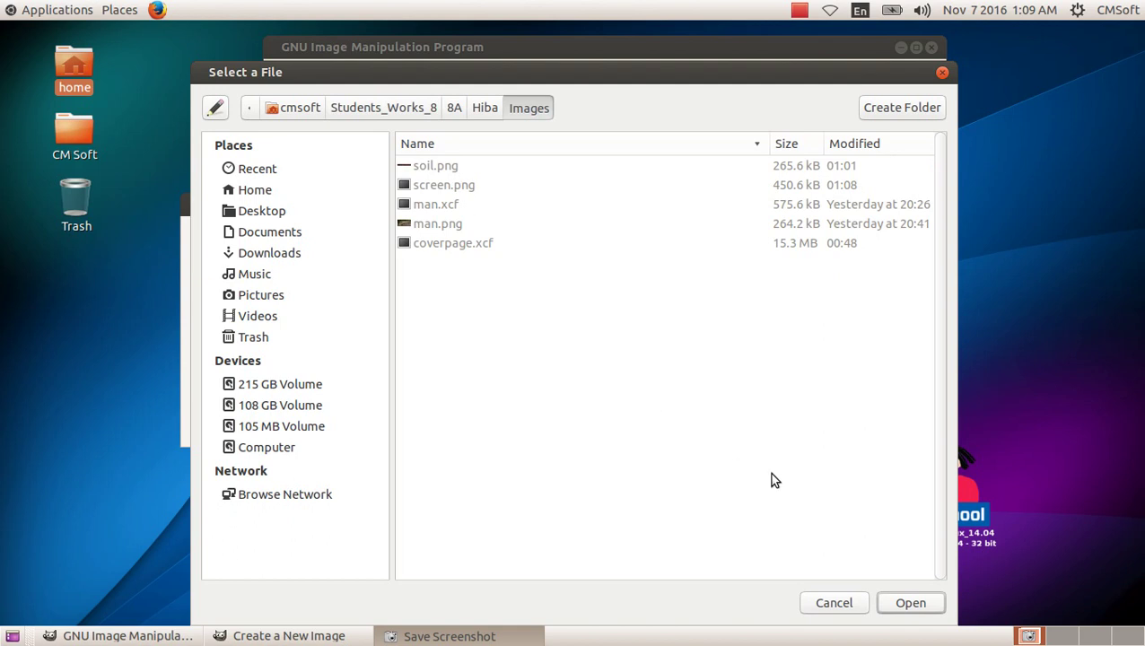
pyautogui.click(910, 605)
pyautogui.click(734, 393)
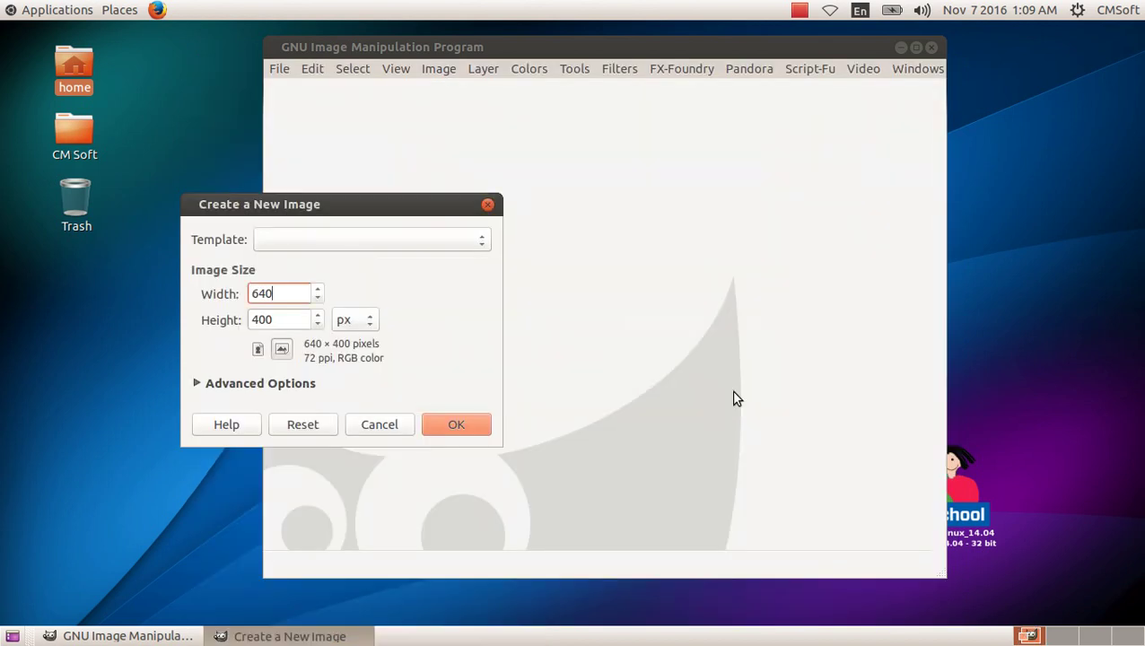
# Close GIMP's new-image dialog and open the Students_Works_8/8A/Hiba/Images folder in Files.
pyautogui.click(487, 205)
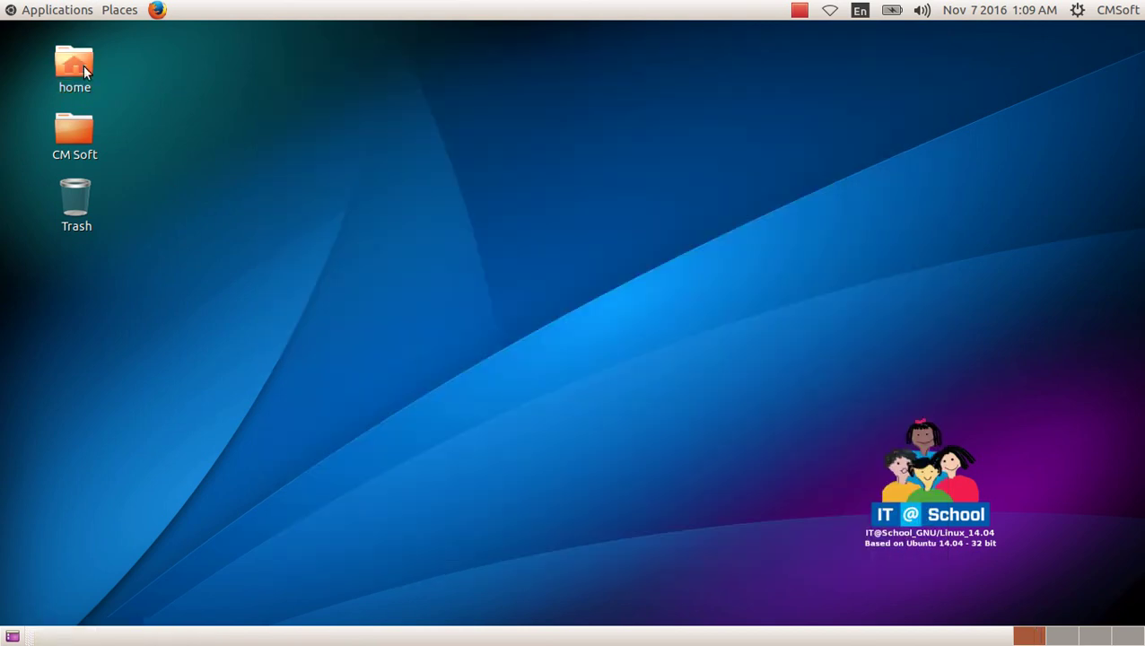
pyautogui.doubleClick(81, 69)
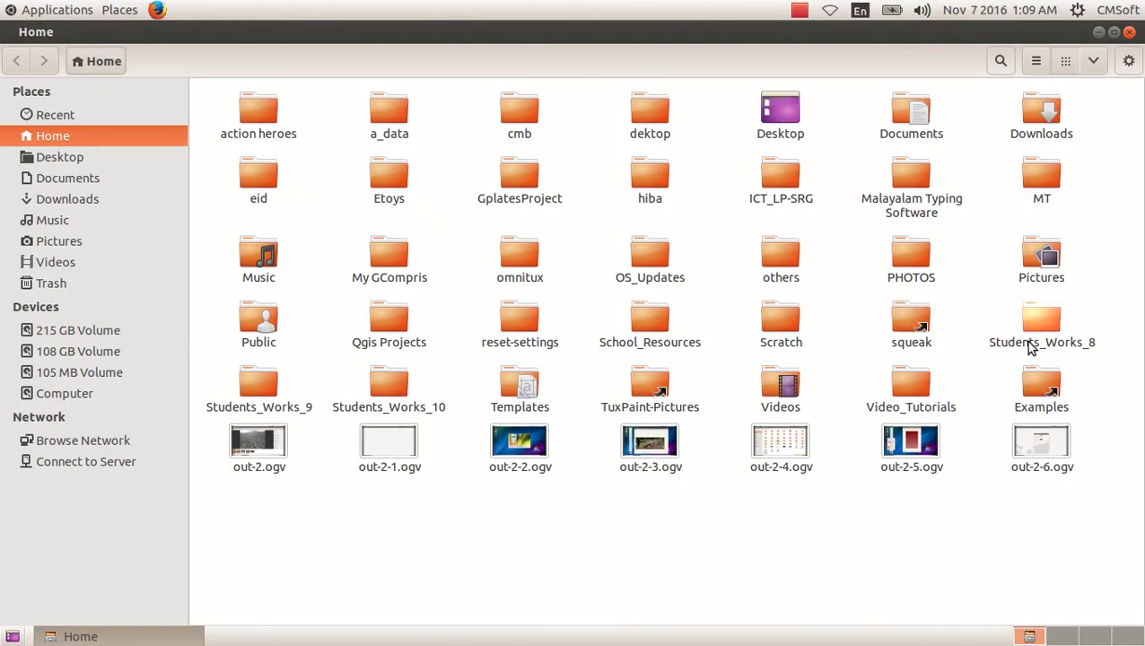
pyautogui.click(1041, 343)
pyautogui.doubleClick(266, 106)
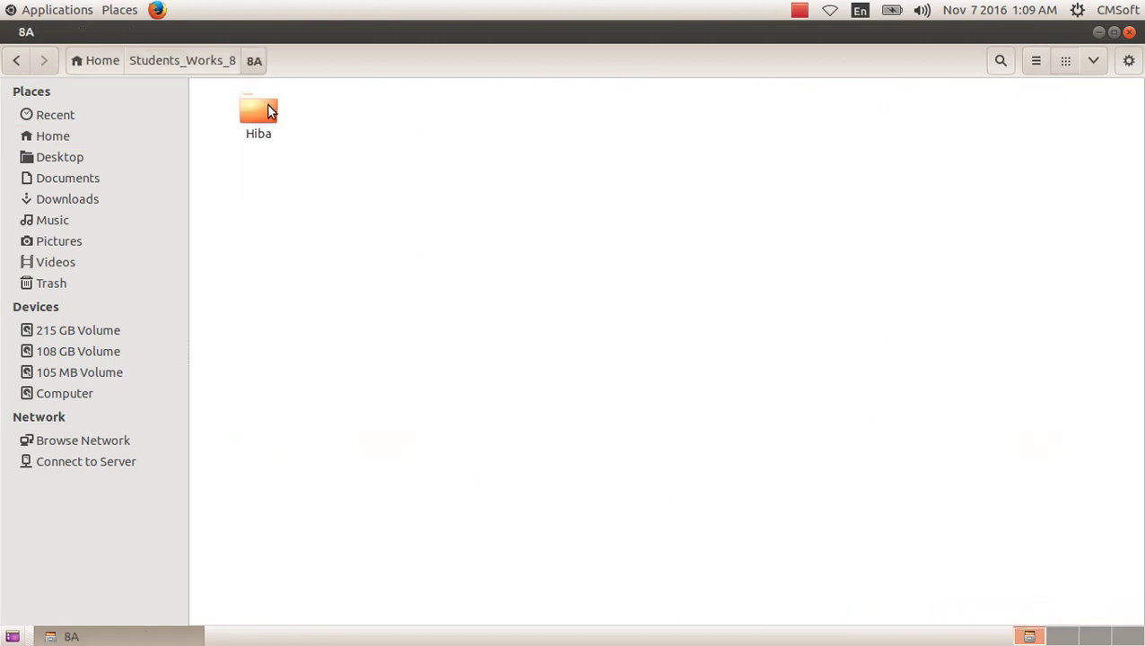
pyautogui.doubleClick(373, 128)
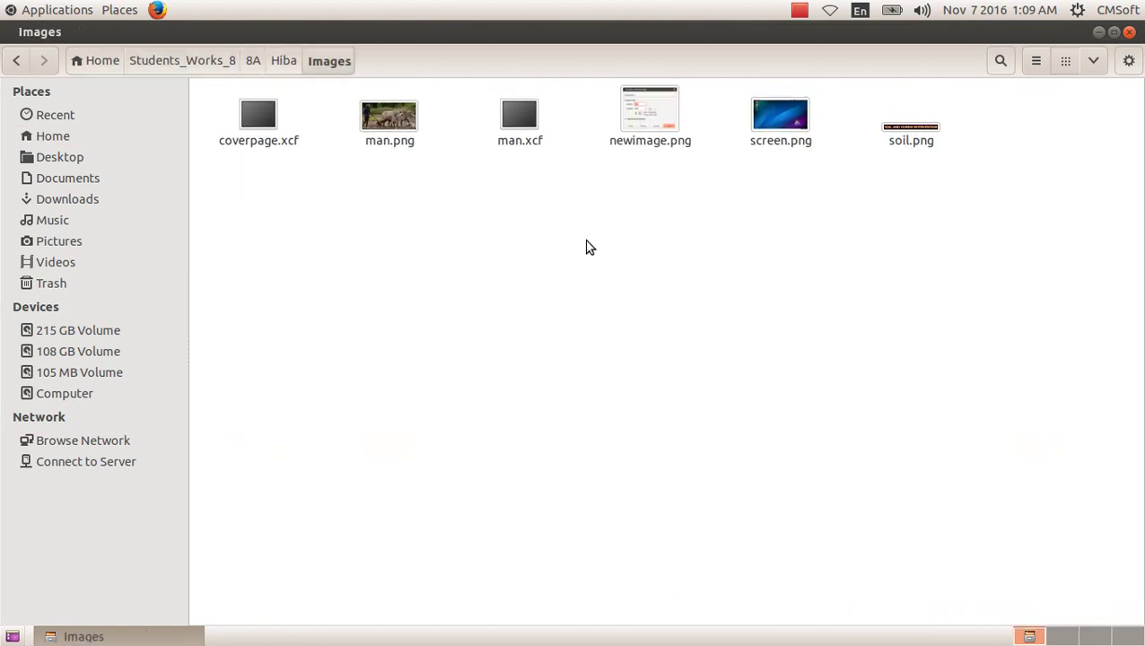
# Preview newimage.png and screen.png in the image viewer, then close it.
pyautogui.doubleClick(659, 121)
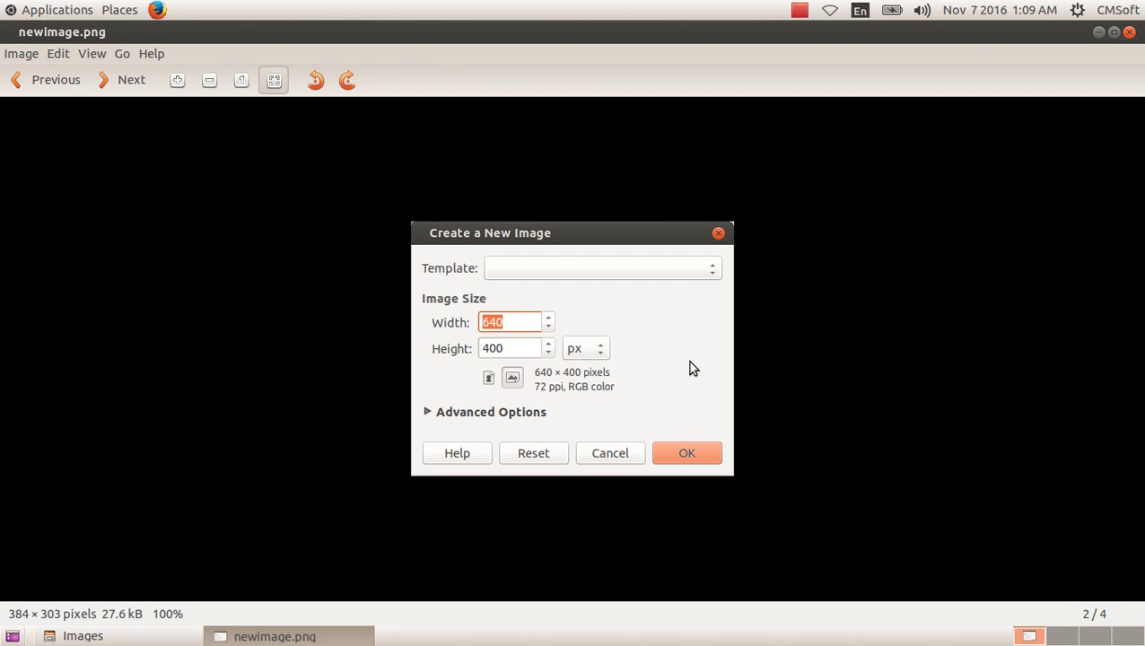
pyautogui.press('Right')
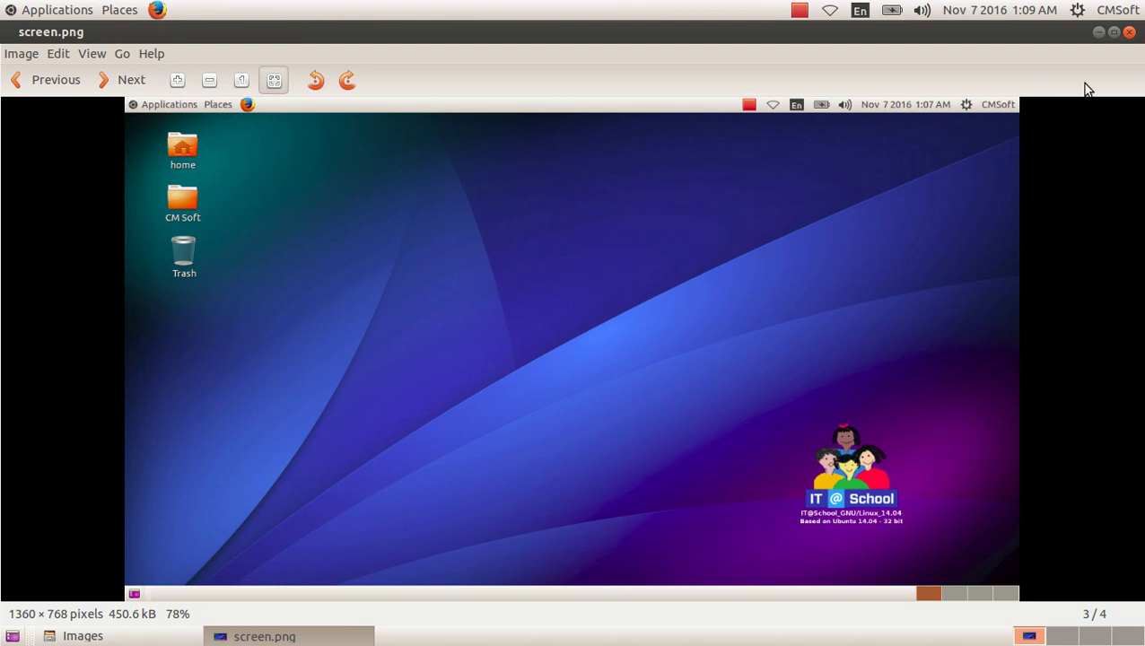
pyautogui.click(1130, 32)
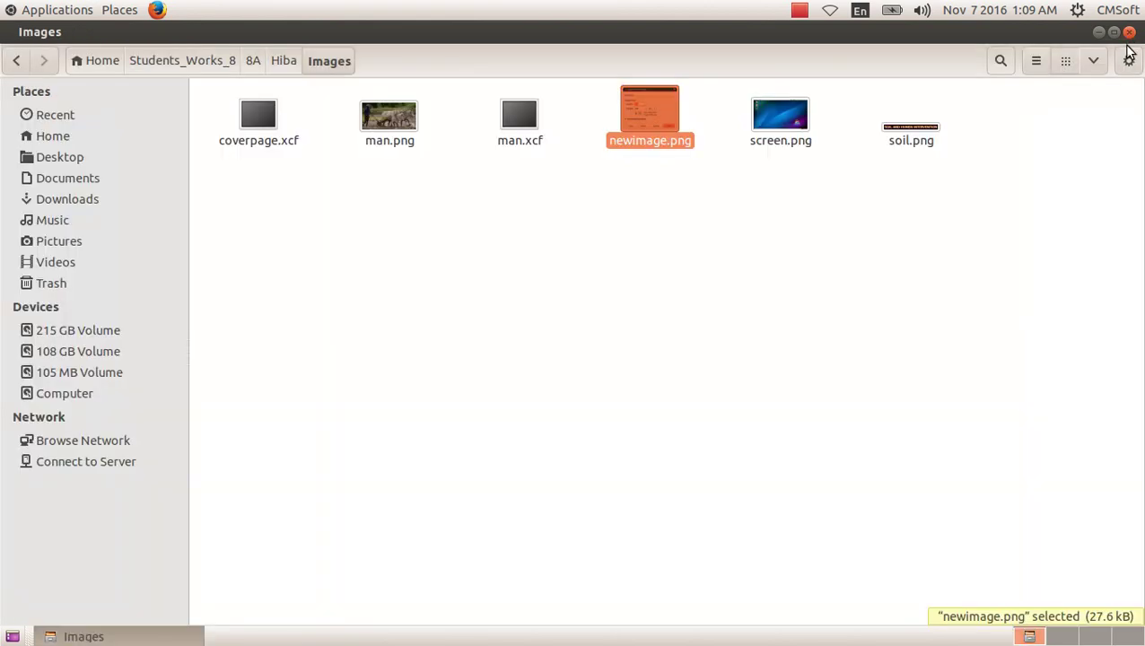
# Minimize the Images folder window and relaunch GIMP from Applications > Graphics.
pyautogui.click(1098, 32)
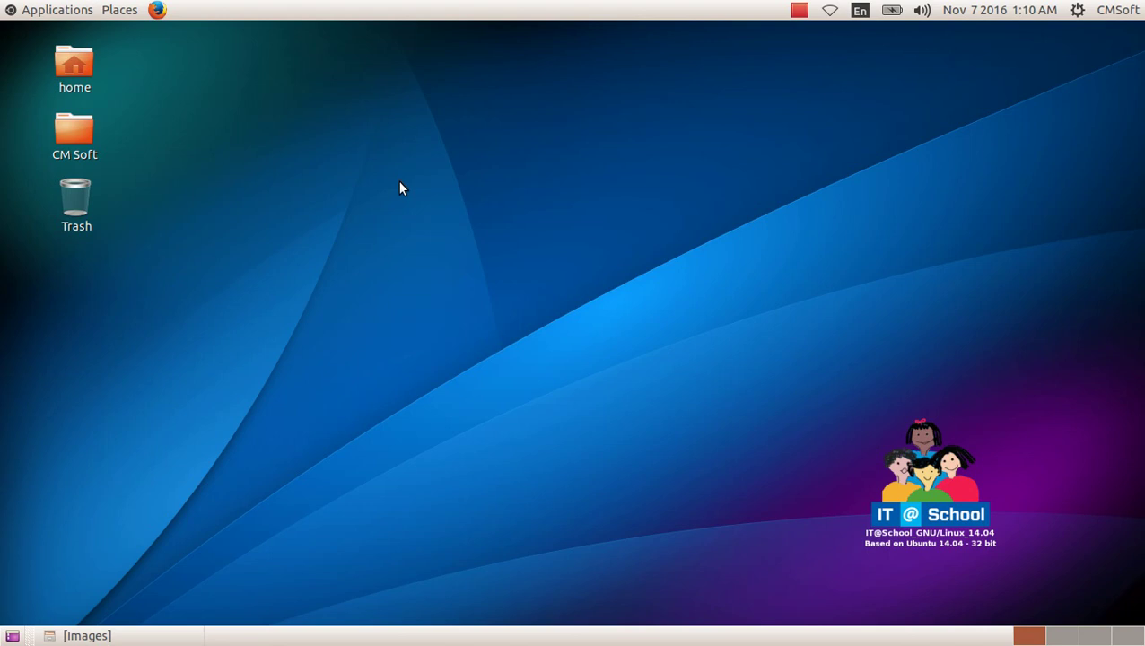
pyautogui.click(57, 10)
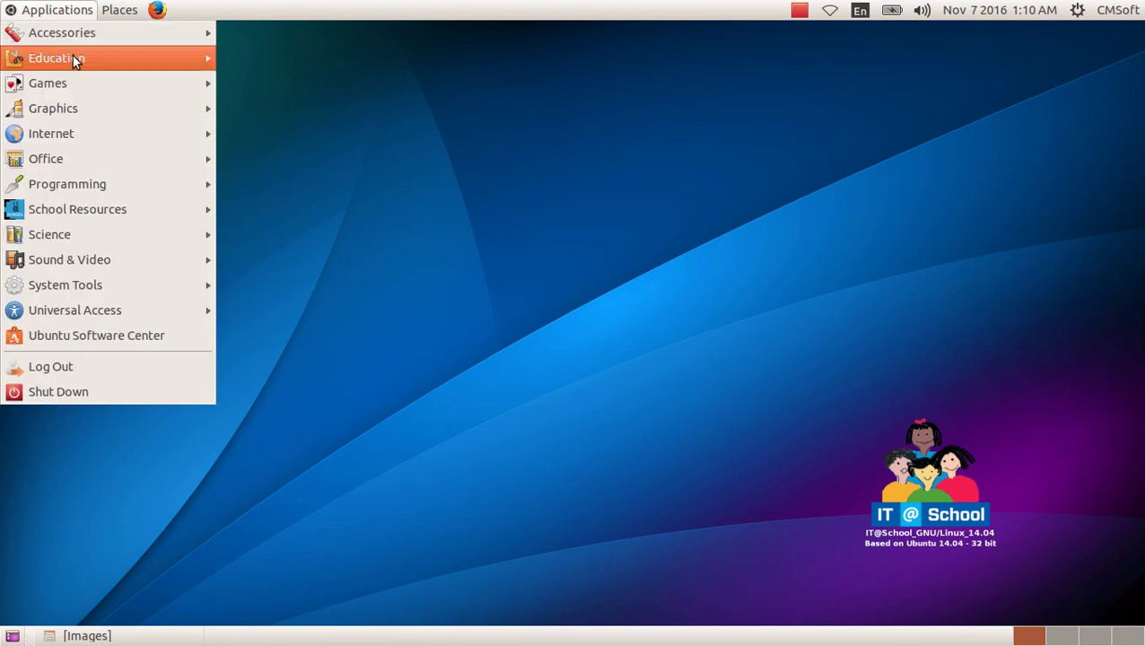
pyautogui.moveTo(53, 109)
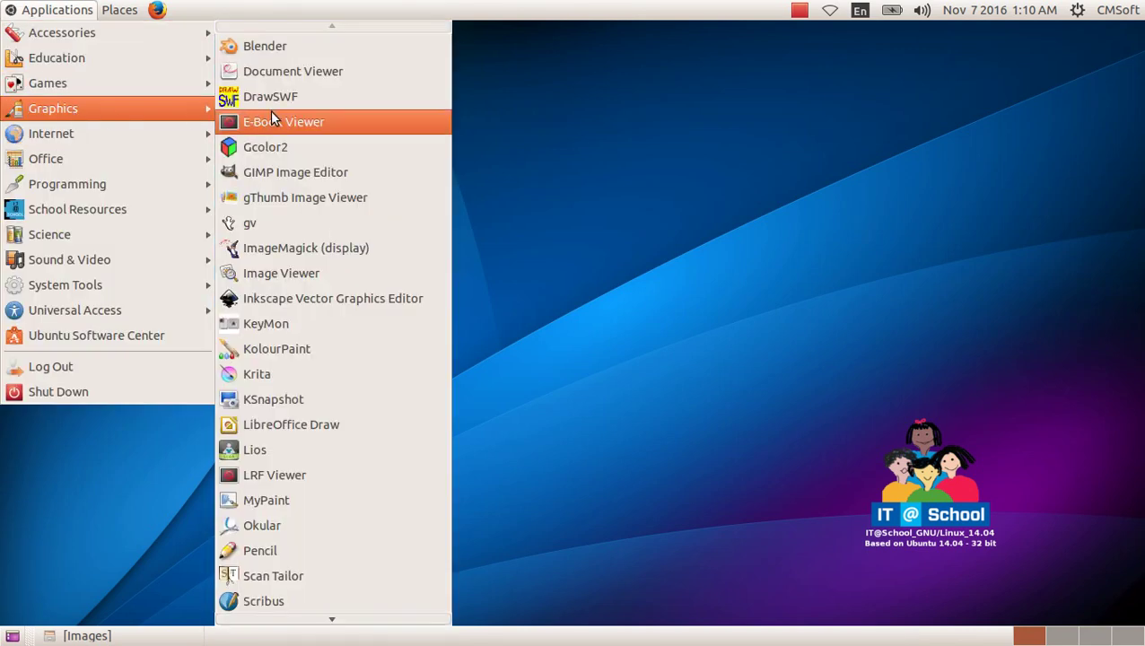
pyautogui.click(312, 168)
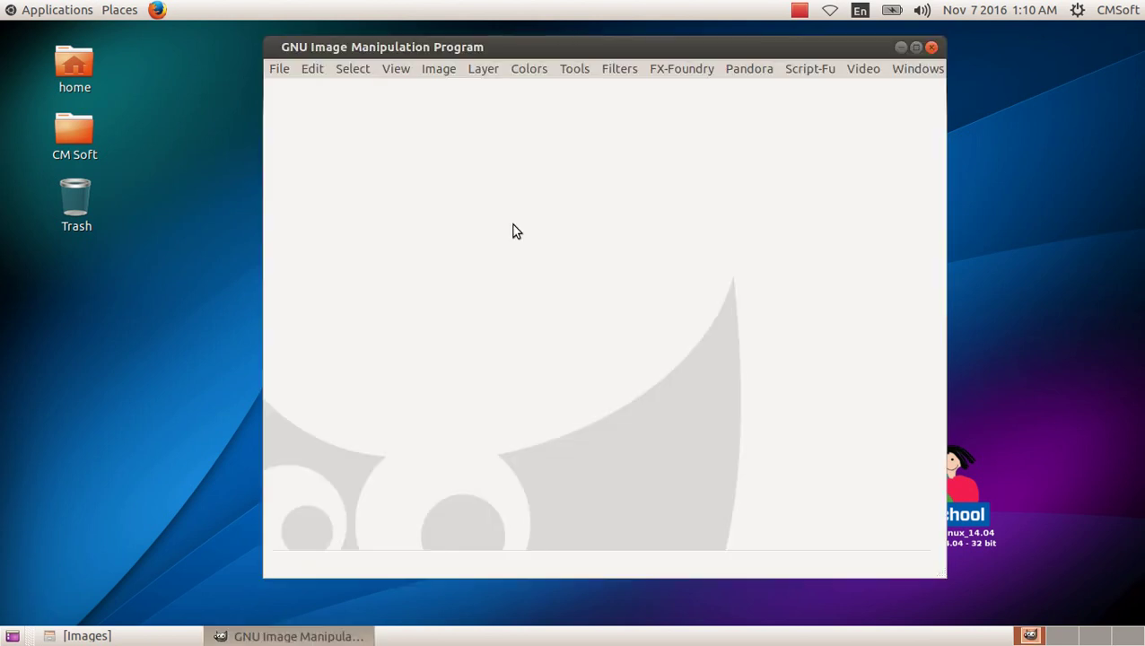
# Set GIMP's Screenshot dialog to 'Select a region to grab' and open the home folder.
pyautogui.click(279, 70)
pyautogui.moveTo(302, 109)
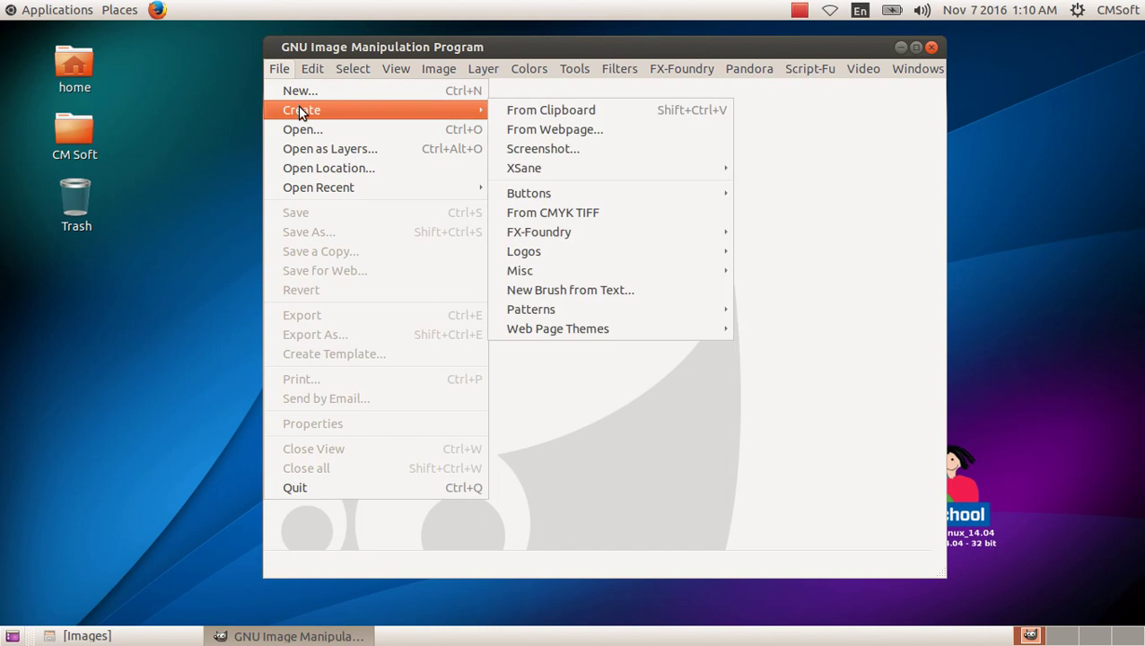
pyautogui.click(581, 150)
pyautogui.moveTo(583, 166); pyautogui.dragTo(733, 155)
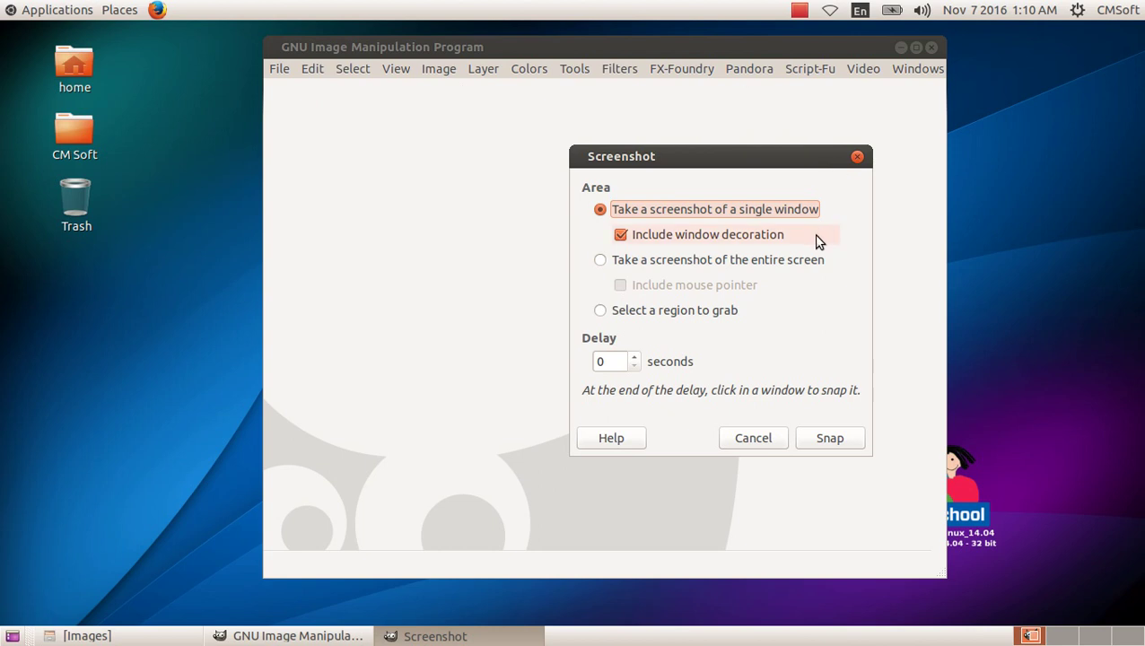
pyautogui.click(629, 317)
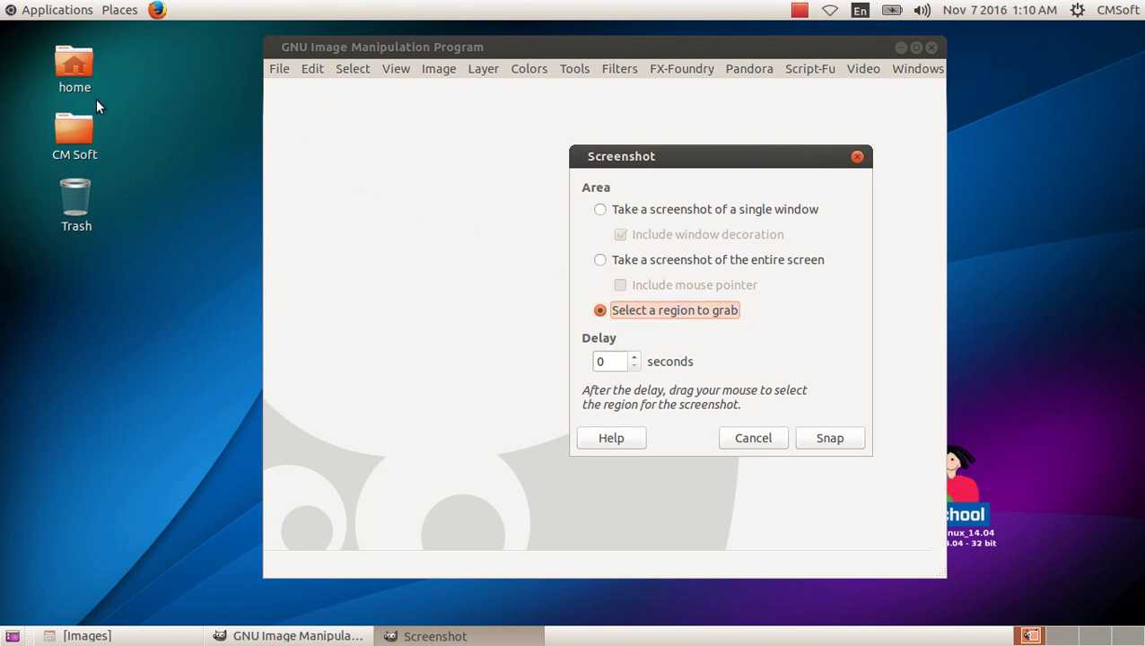
pyautogui.click(81, 67)
pyautogui.doubleClick(81, 64)
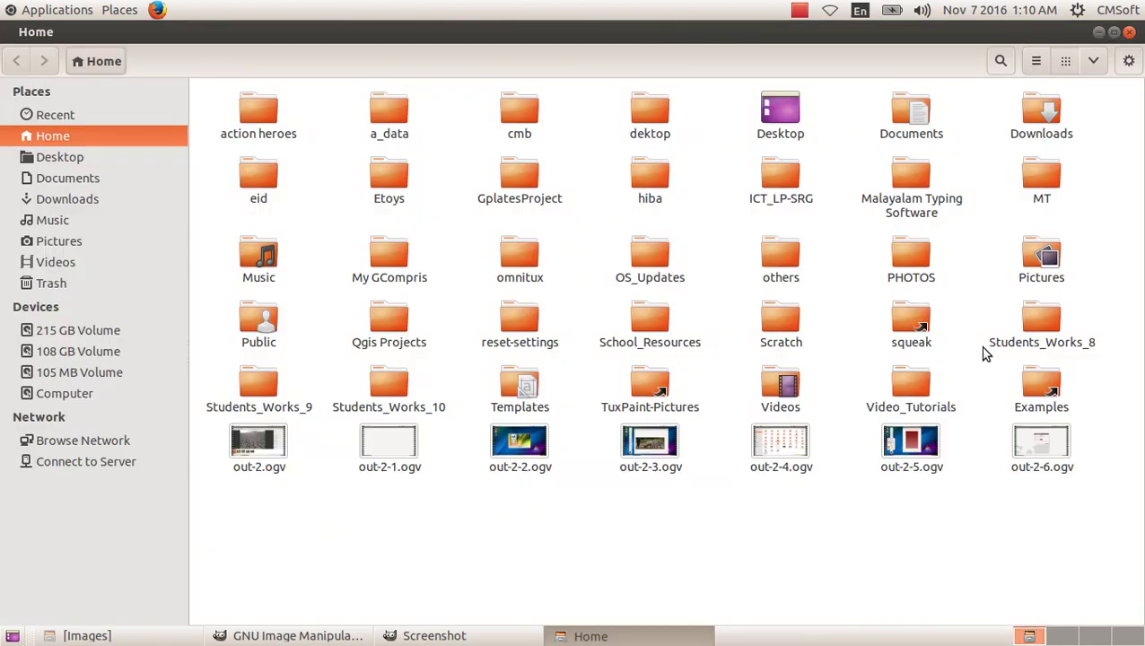
# Open soil.png from the Images folder in the image viewer, then minimize the file manager.
pyautogui.click(1129, 31)
pyautogui.click(85, 635)
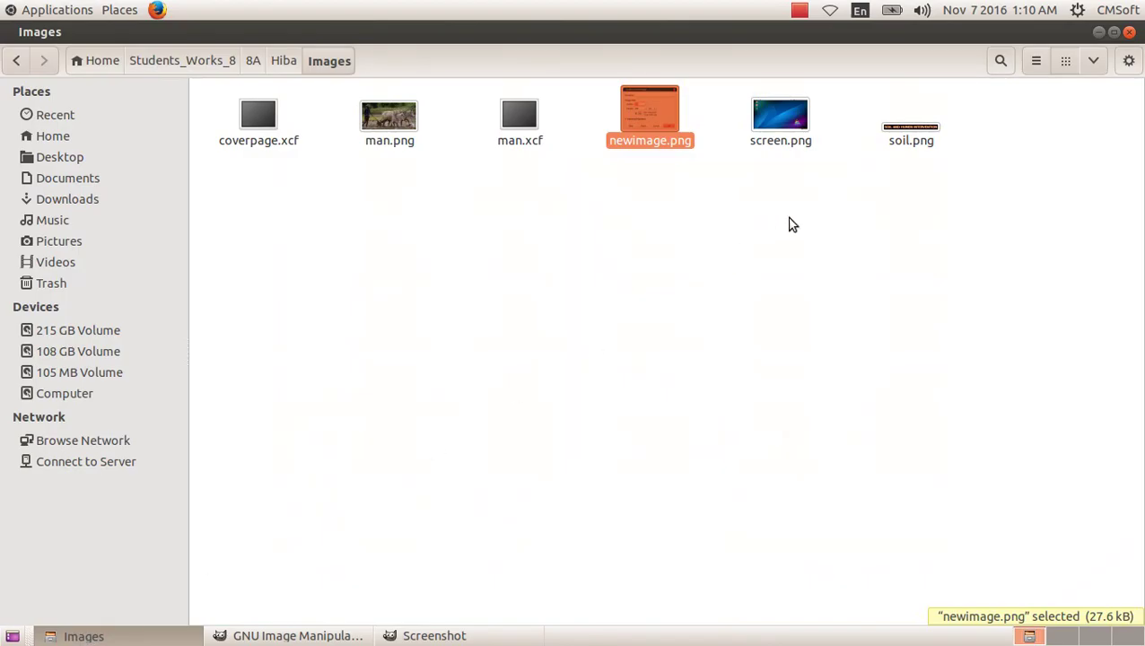
pyautogui.click(917, 144)
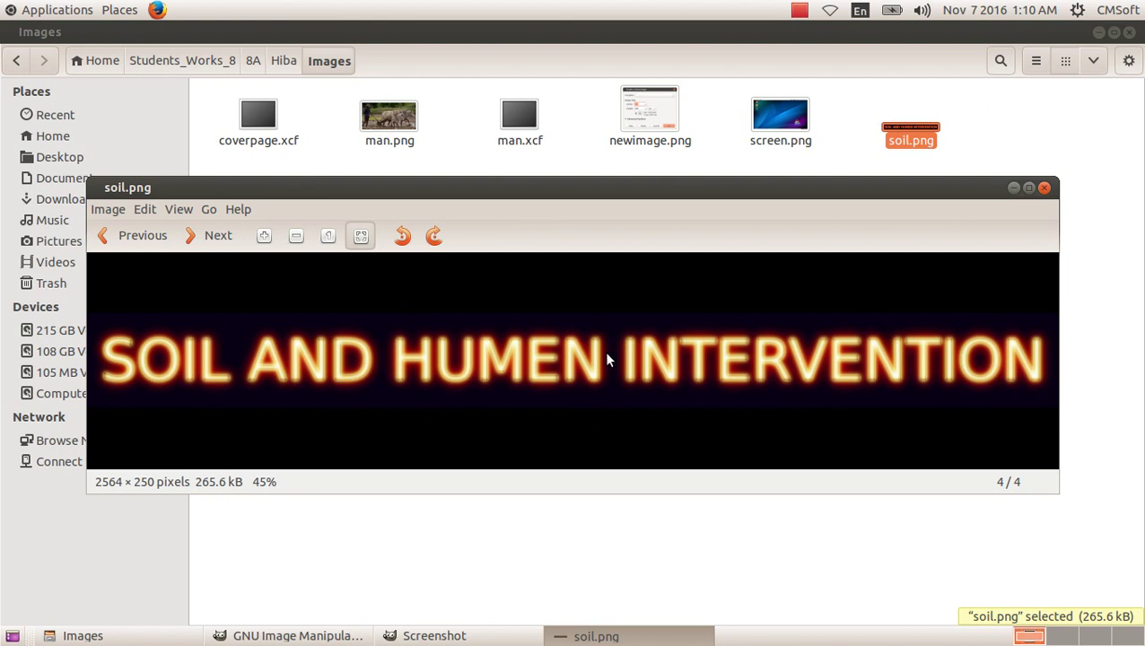
pyautogui.click(1099, 32)
pyautogui.moveTo(744, 157); pyautogui.dragTo(853, 114)
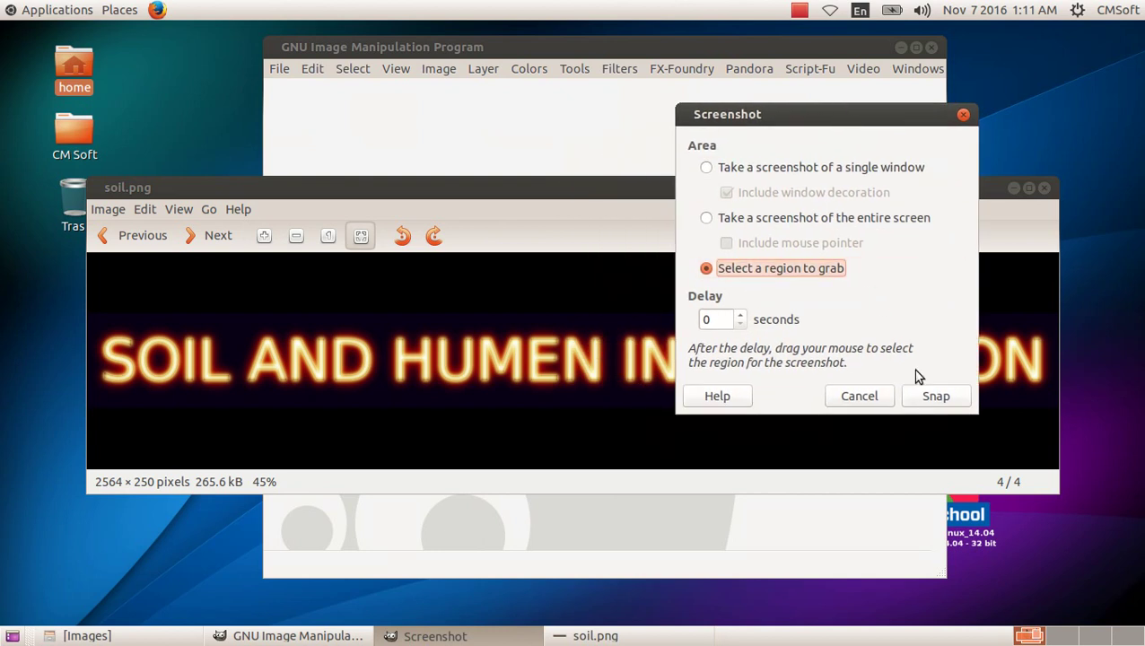
# Snap a 274 × 99 region around the word HUMEN in the soil.png banner, then minimize GIMP.
pyautogui.click(936, 399)
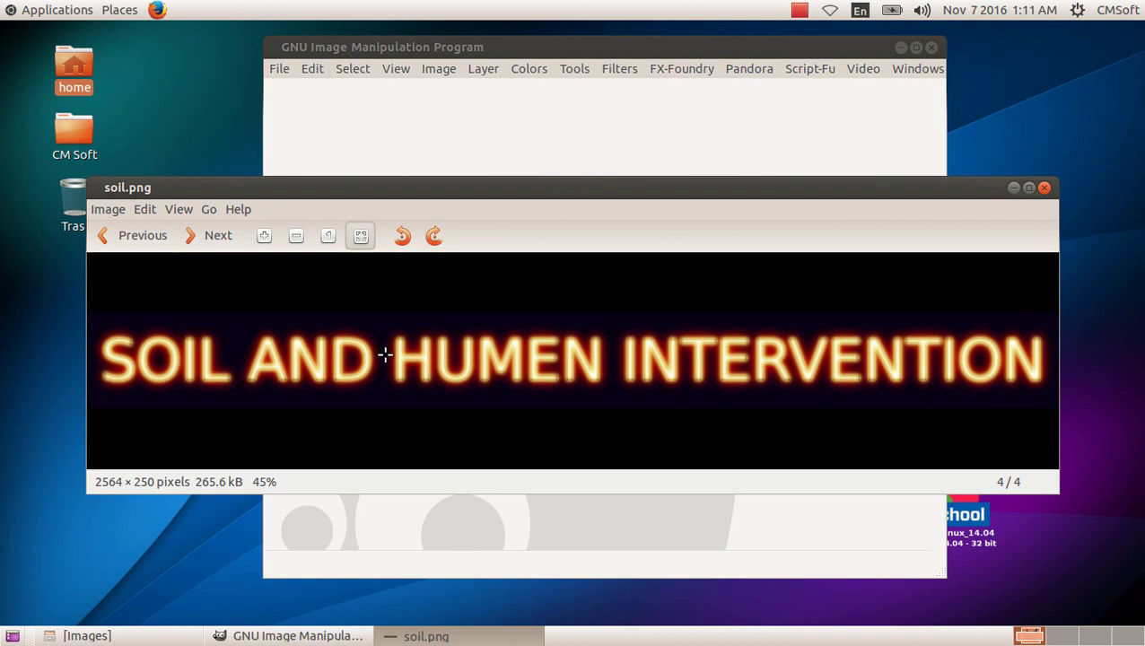
pyautogui.moveTo(382, 317); pyautogui.dragTo(574, 402)
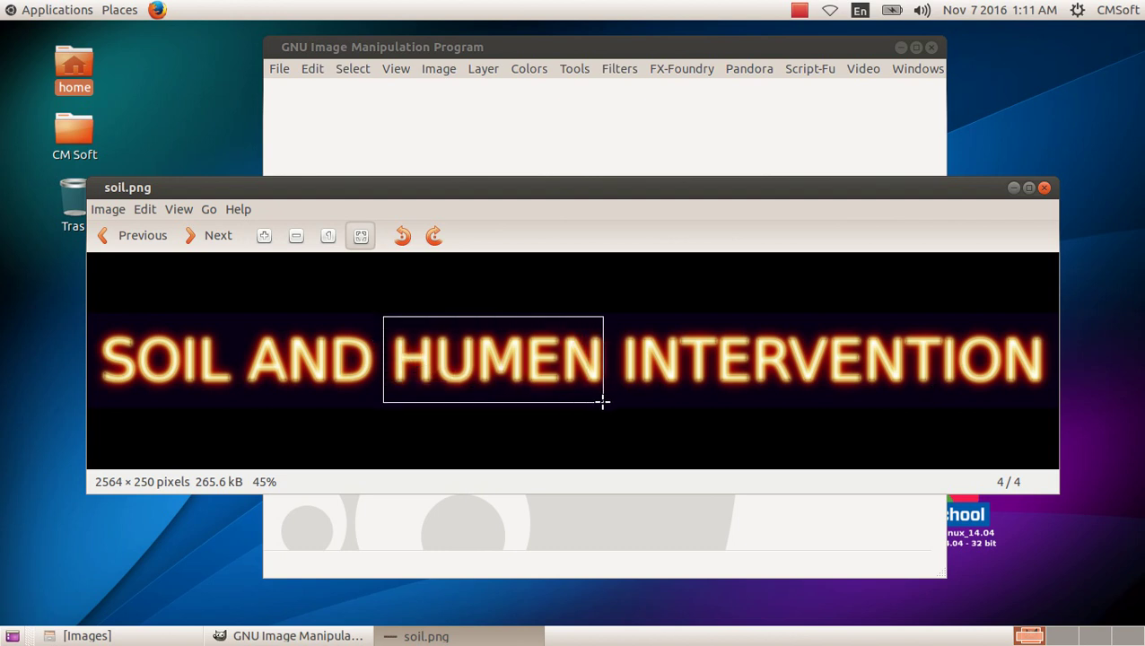
pyautogui.moveTo(575, 403); pyautogui.dragTo(614, 406)
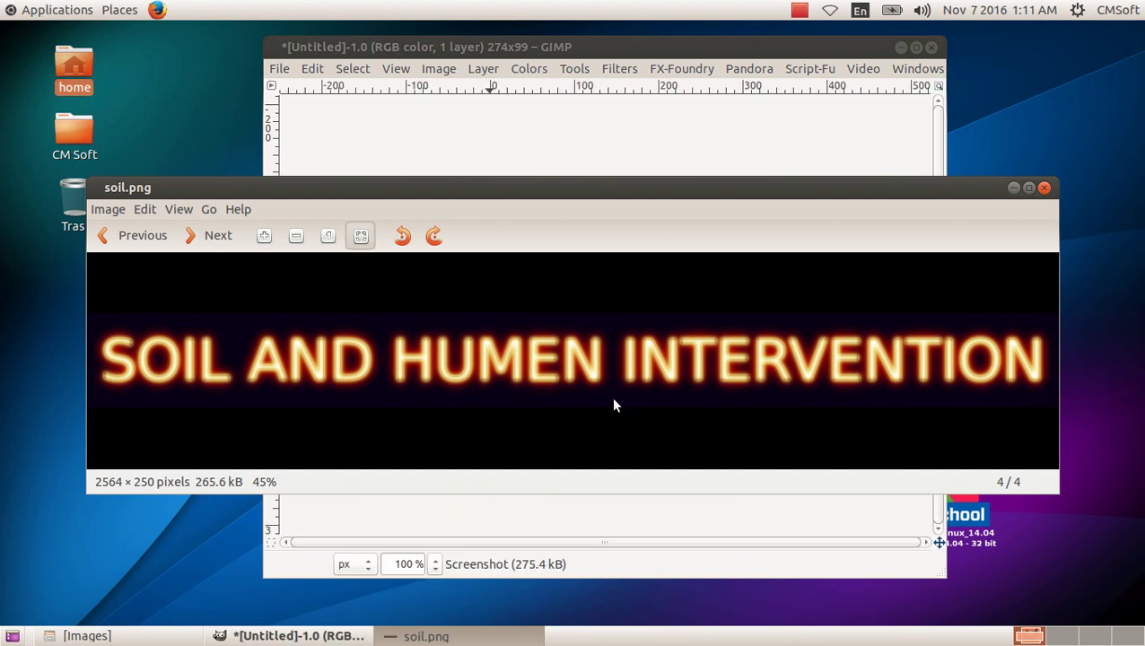
pyautogui.moveTo(918, 188); pyautogui.dragTo(660, 369)
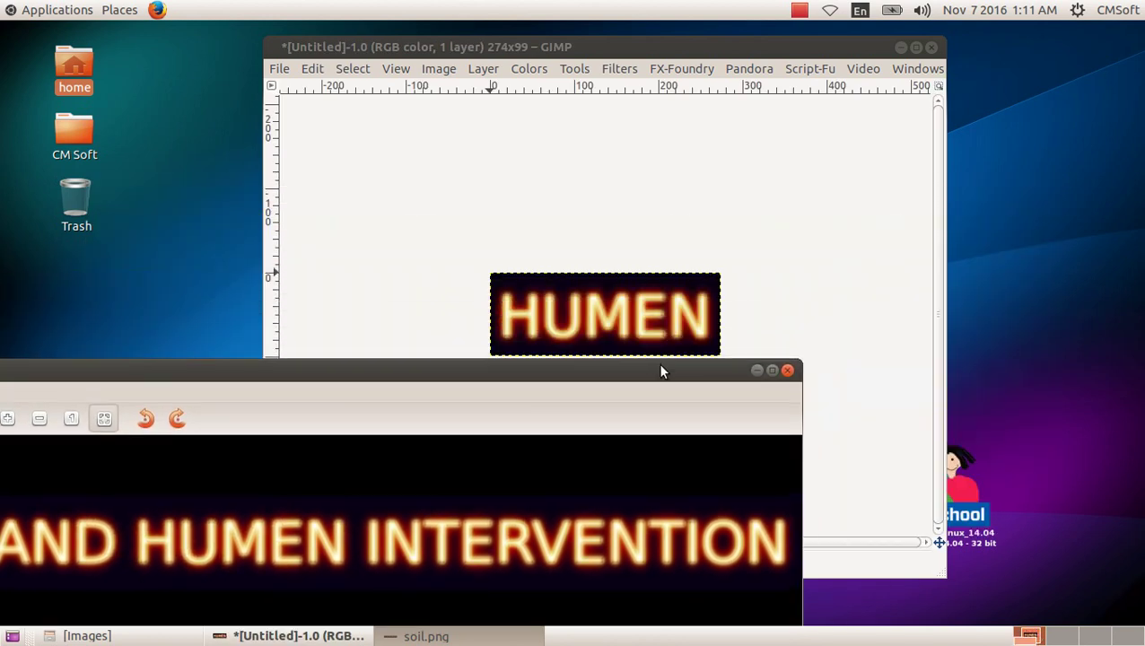
pyautogui.moveTo(748, 48); pyautogui.dragTo(865, 33)
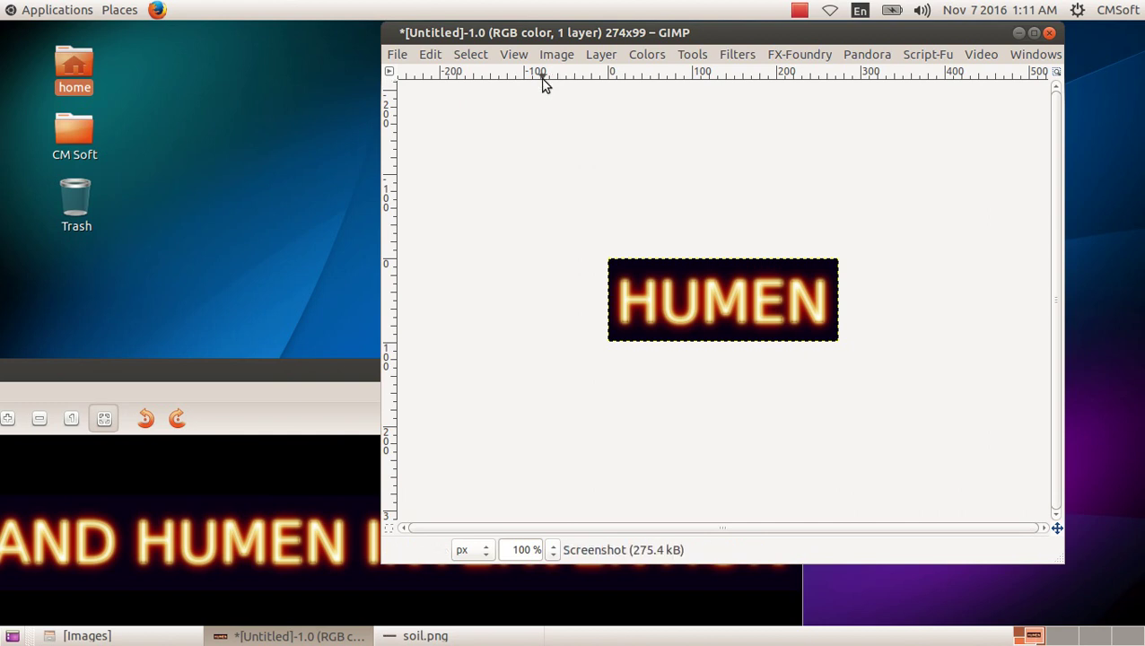
pyautogui.click(1018, 33)
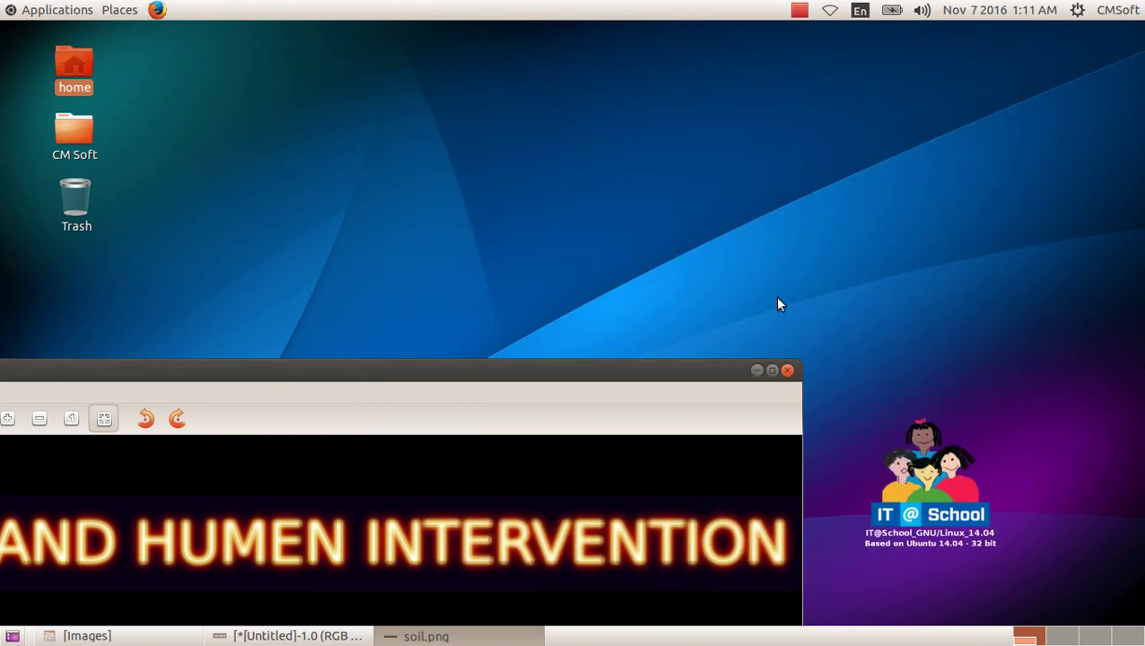
# Minimize the soil.png viewer and open Accessories > Screenshot over the bare desktop.
pyautogui.click(757, 370)
pyautogui.click(452, 211)
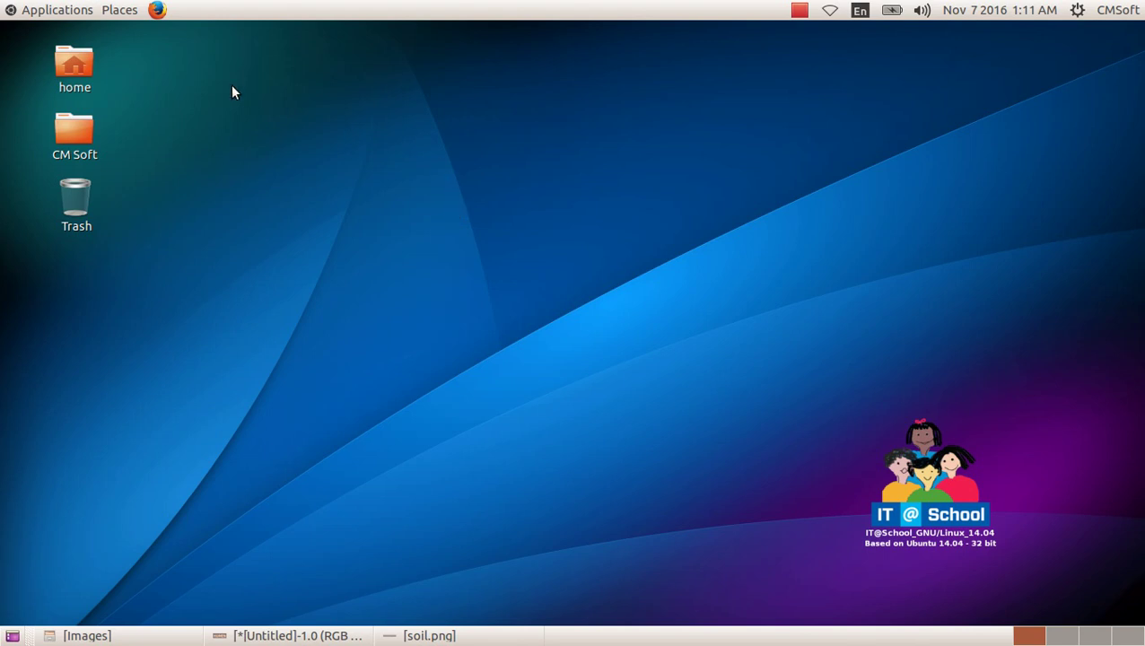
pyautogui.click(57, 10)
pyautogui.moveTo(62, 32)
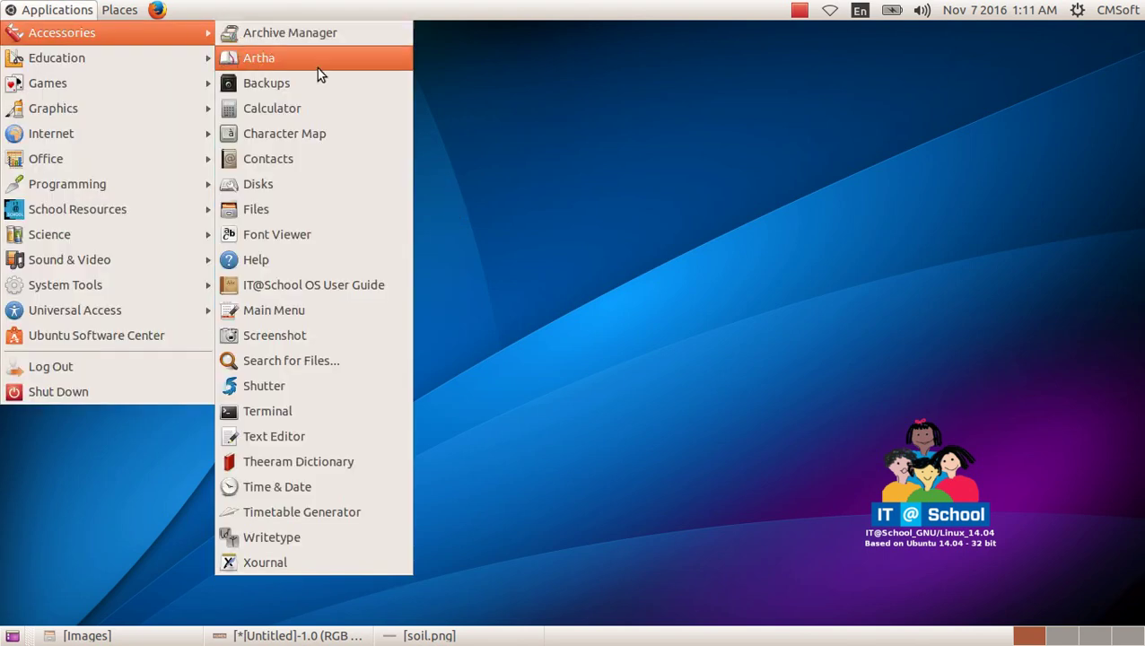
pyautogui.click(351, 333)
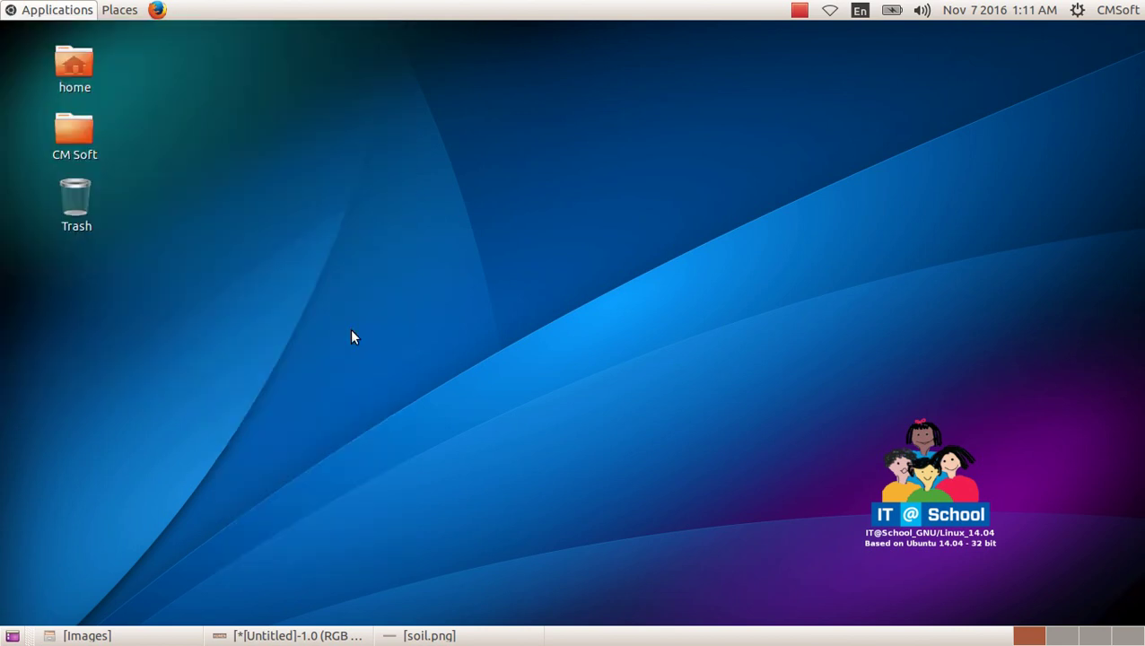
pyautogui.moveTo(603, 171); pyautogui.dragTo(746, 102)
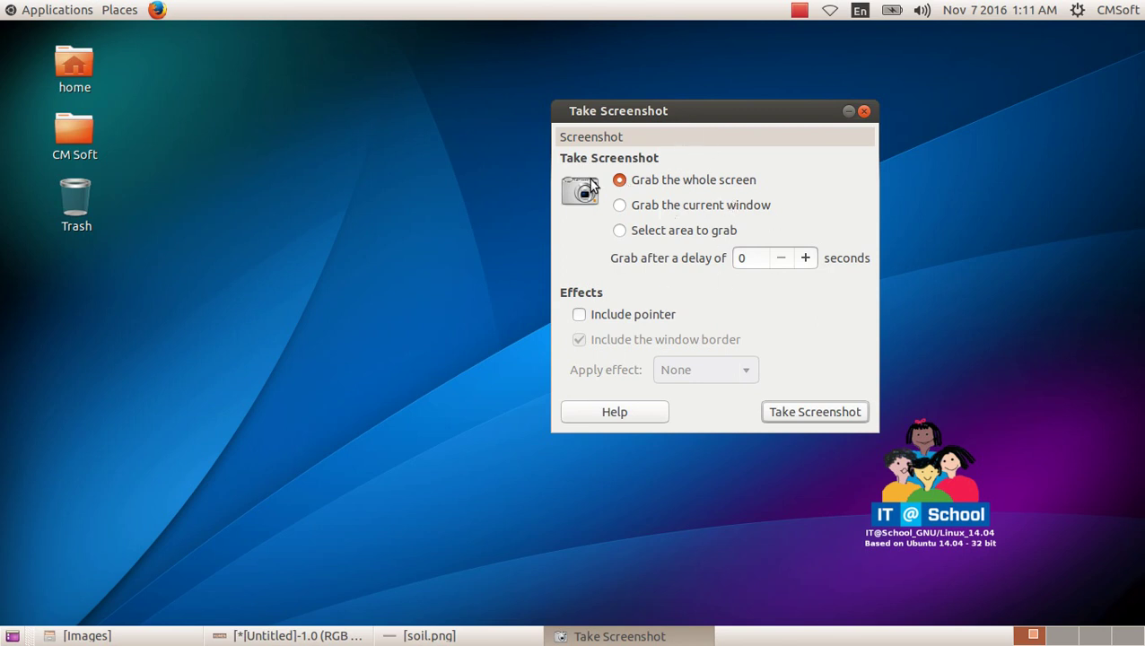
# Grab a selected-area screenshot outlining the IT@School logo region.
pyautogui.click(652, 237)
pyautogui.click(790, 412)
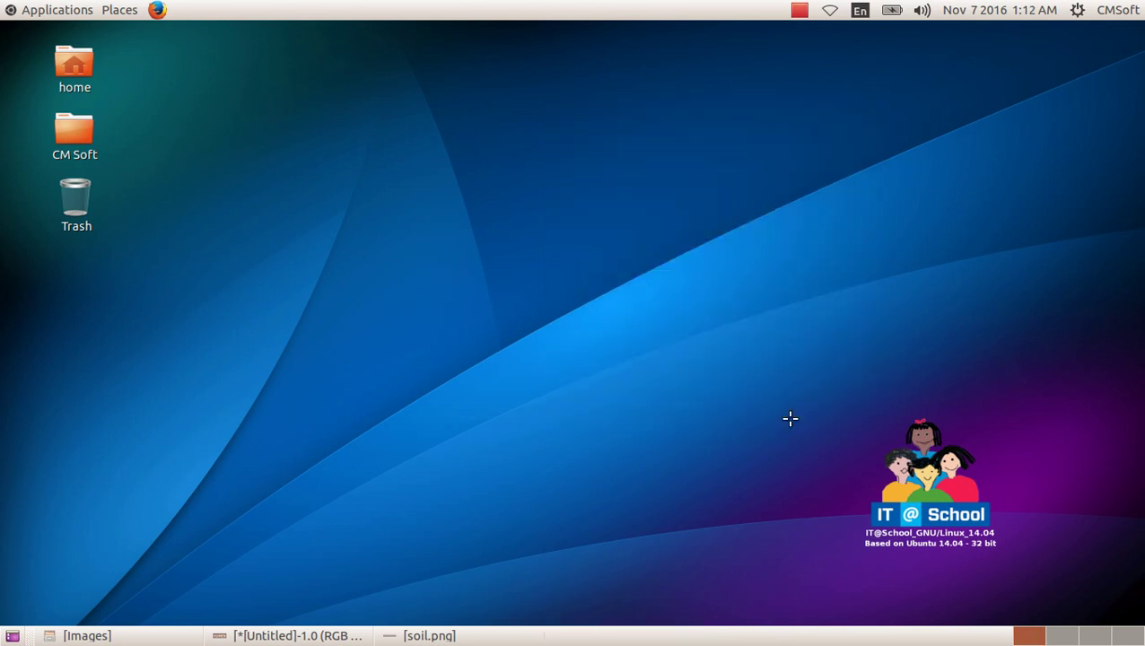
pyautogui.moveTo(839, 398)
pyautogui.mouseDown()
pyautogui.moveTo(953, 524)
pyautogui.moveTo(1010, 556)
pyautogui.mouseUp()
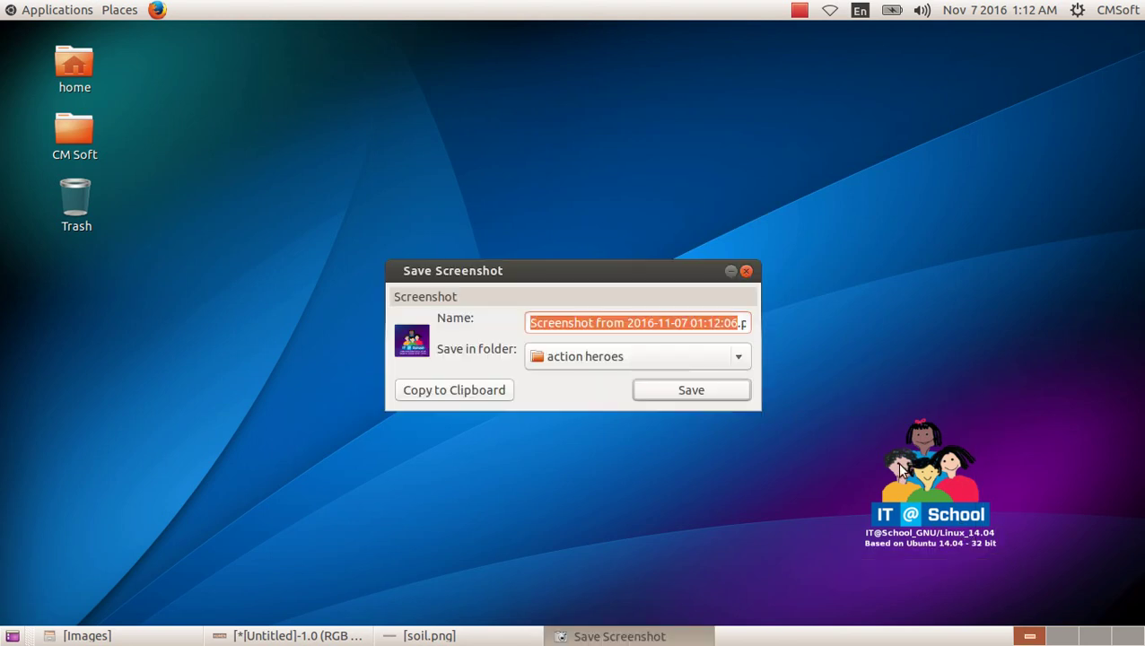
# Save the logo capture into the Students_Works_8/8A/Hiba/Images folder.
pyautogui.click(741, 358)
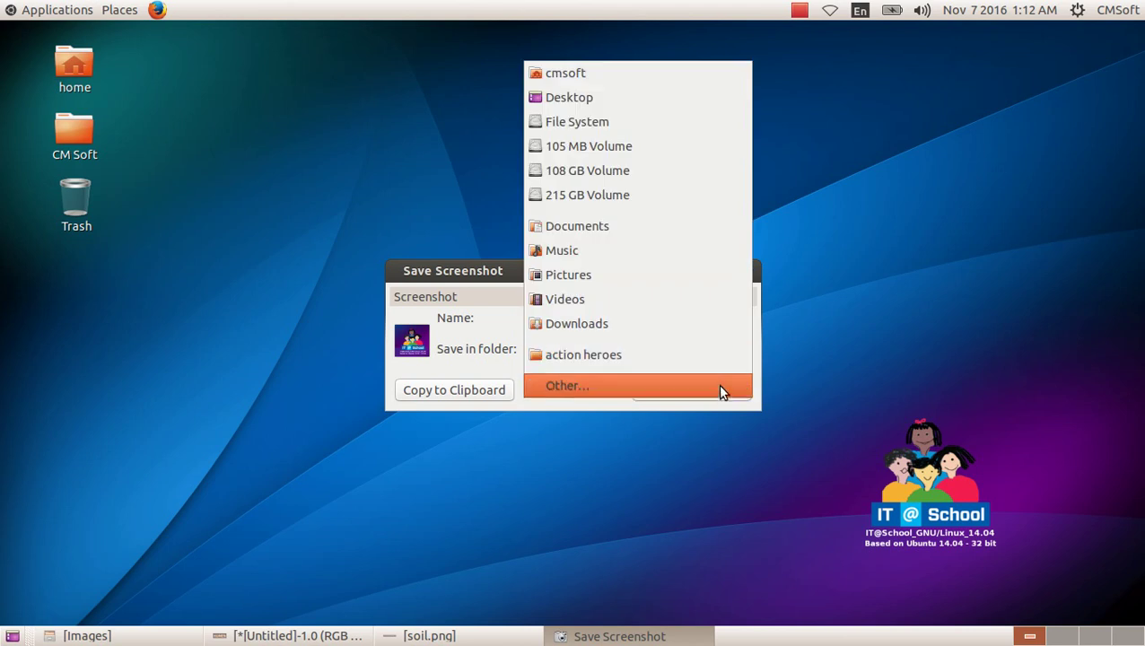
pyautogui.click(725, 384)
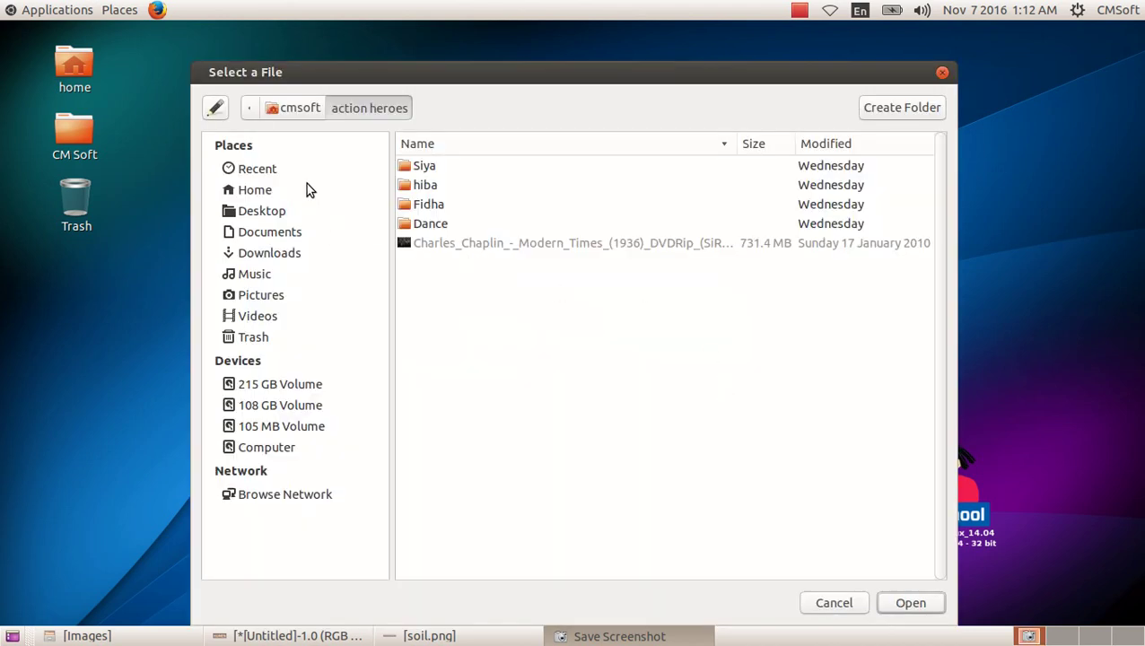
pyautogui.click(314, 191)
pyautogui.doubleClick(484, 282)
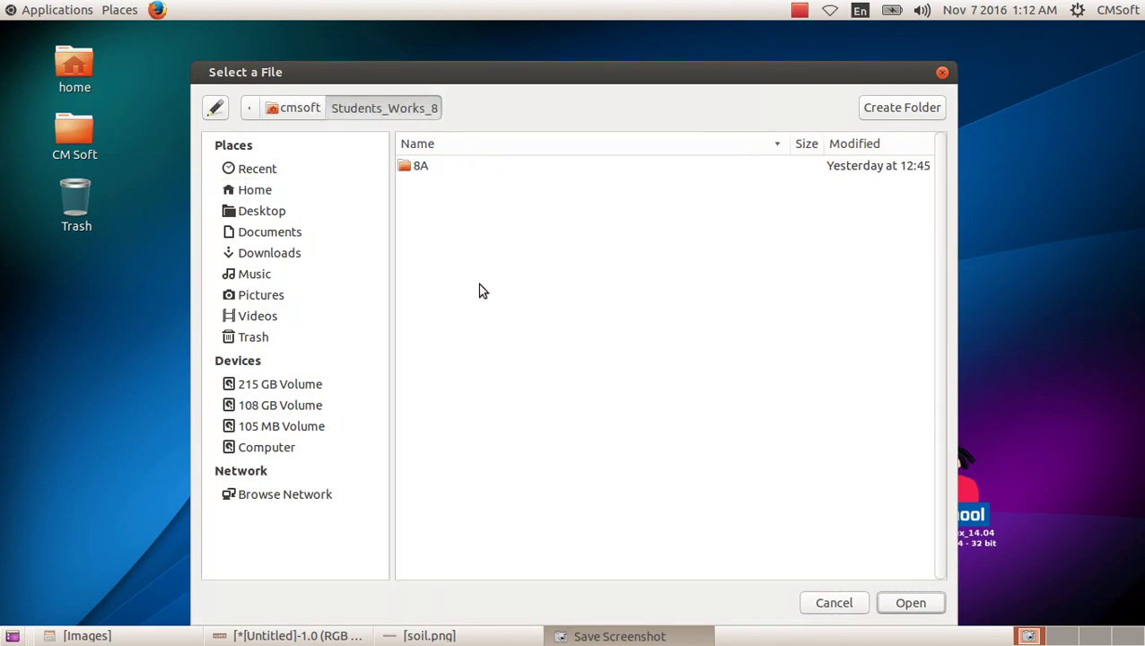
pyautogui.doubleClick(439, 172)
pyautogui.click(440, 170)
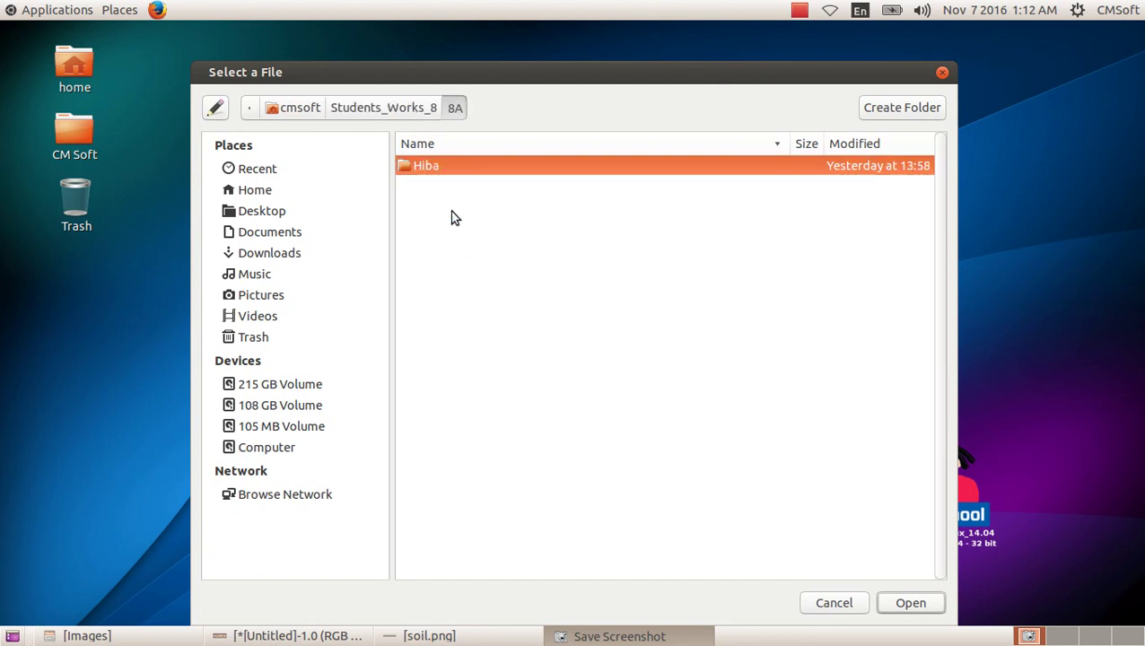
pyautogui.doubleClick(452, 171)
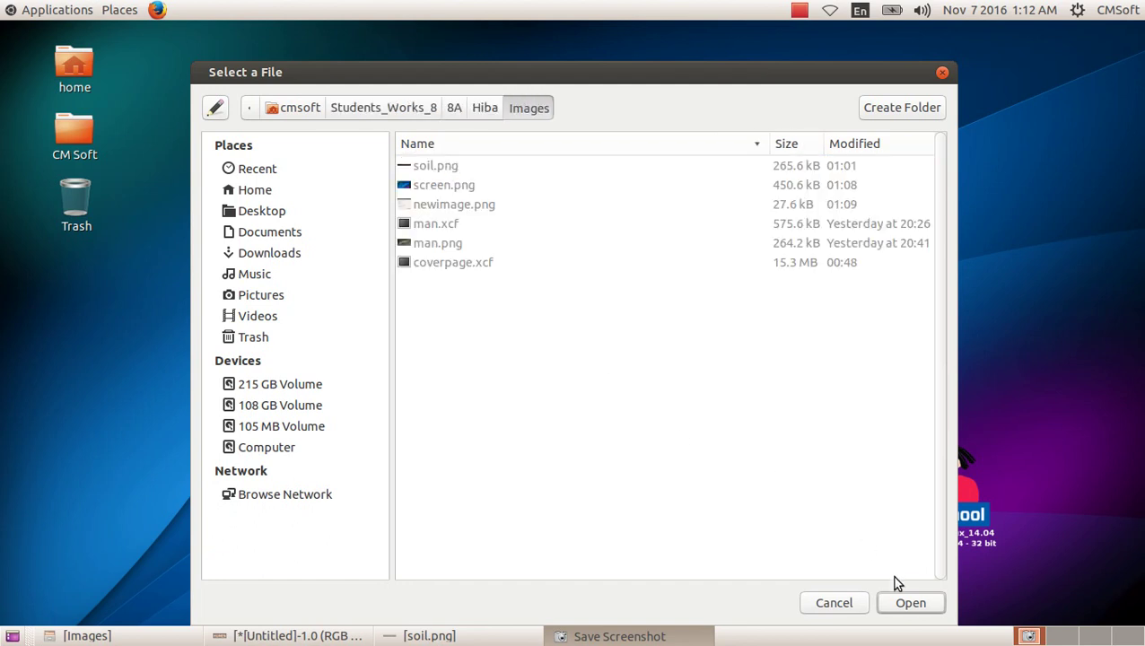
pyautogui.click(910, 602)
pyautogui.click(713, 389)
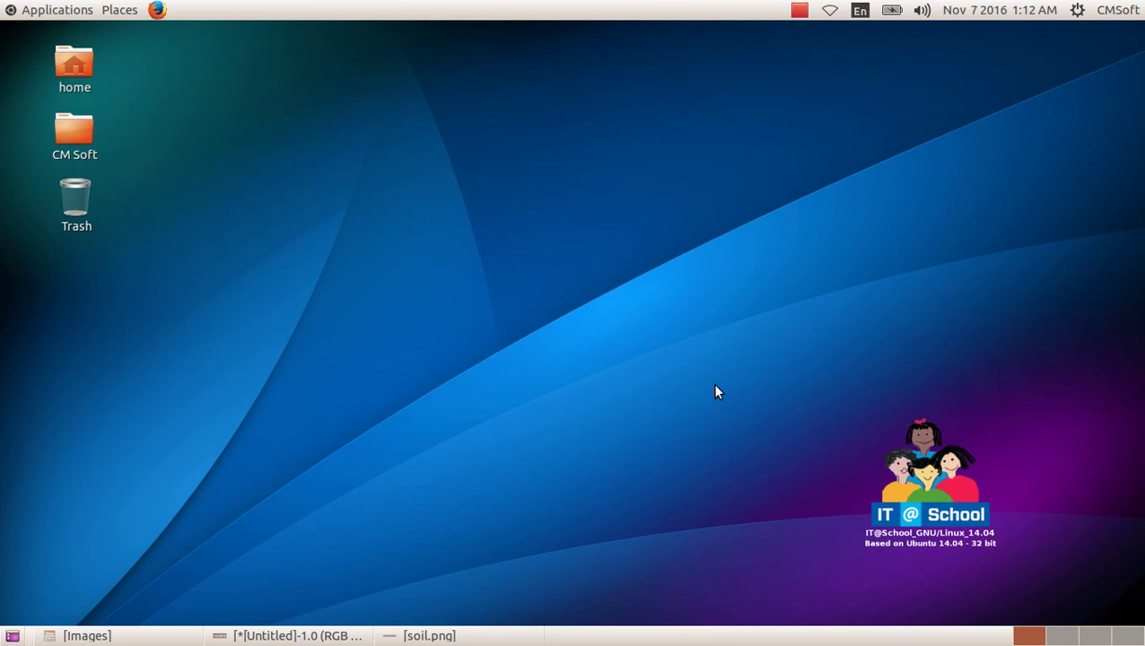